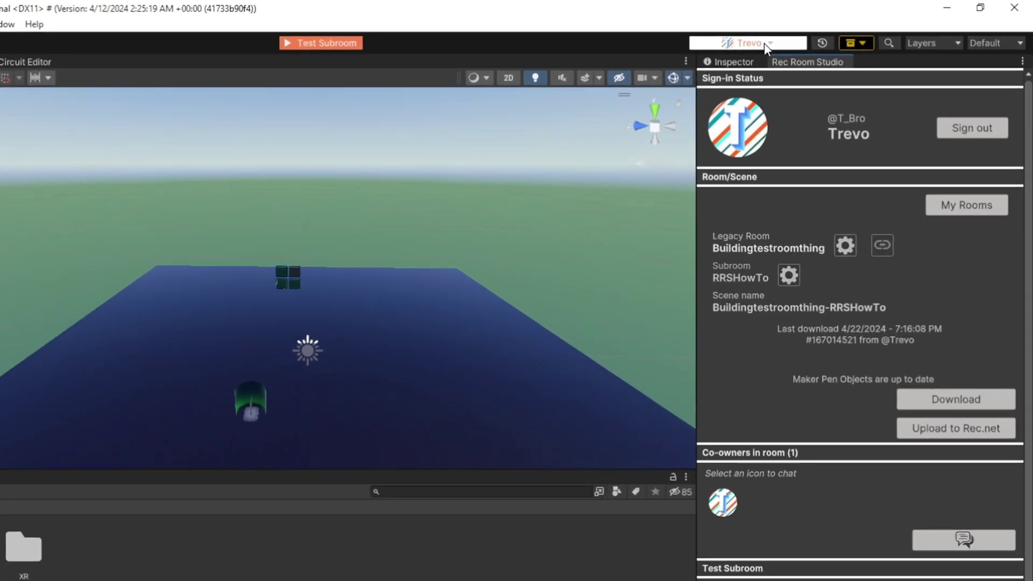
Open the RRSHowTo subroom of the Buildingtestroomthing room
left_click(764, 44)
left_click(575, 218)
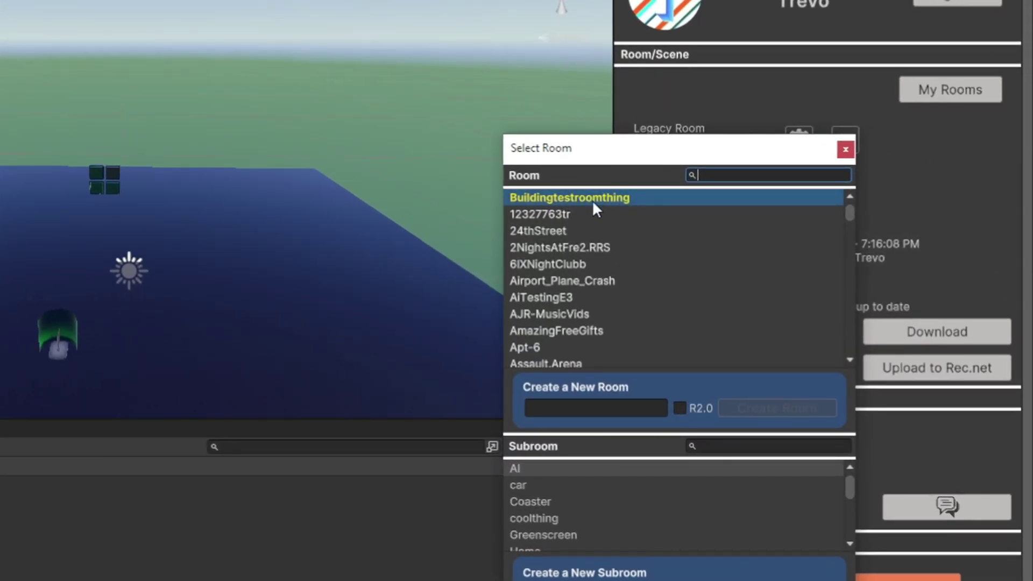
left_click(593, 201)
scroll(608, 530, "down", 2)
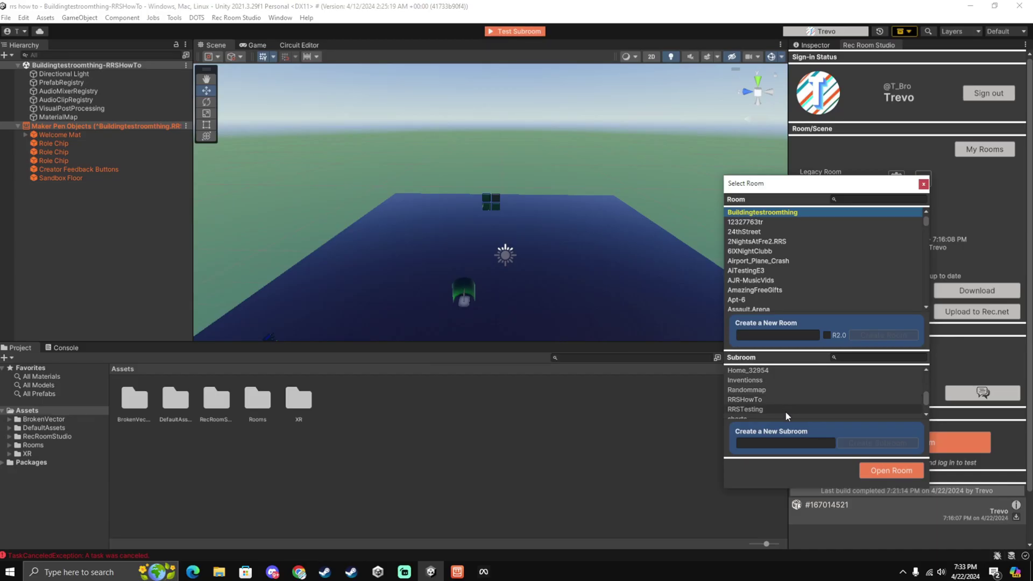
double_click(783, 400)
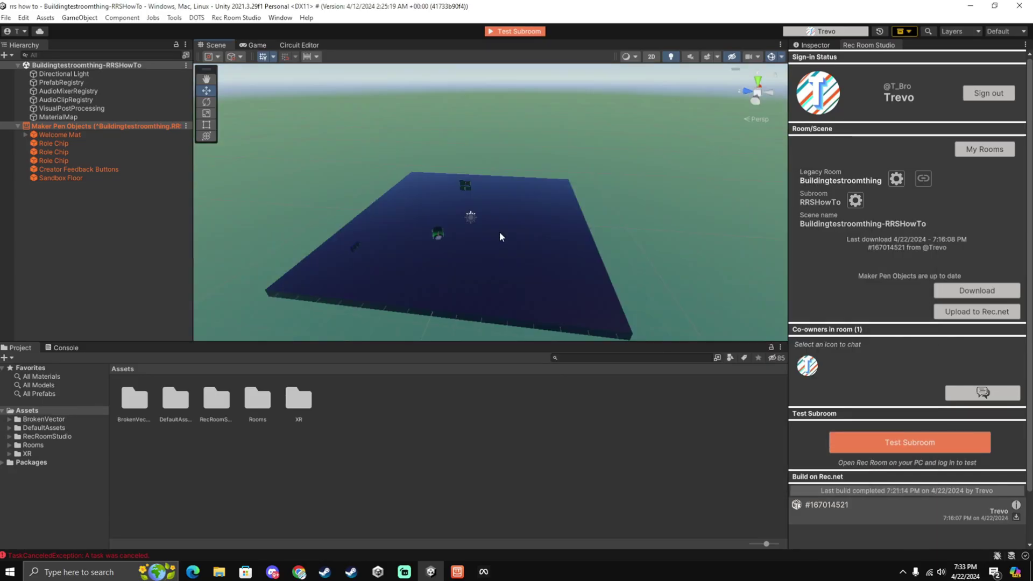
Create a folder named Prefabs in the project's Assets folder
left_click_drag(601, 258, 489, 193, "alt")
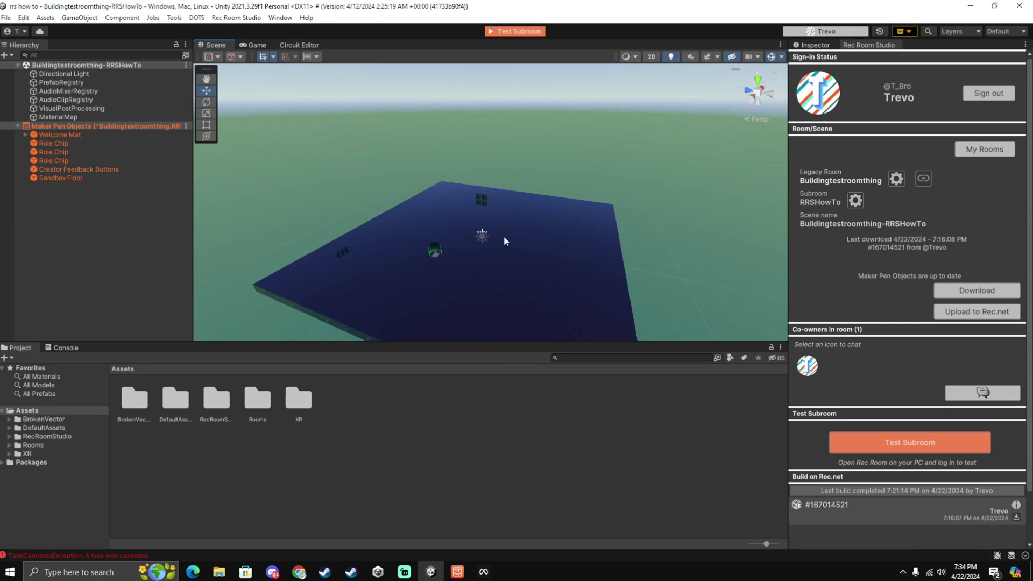
scroll(544, 255, "up", 3)
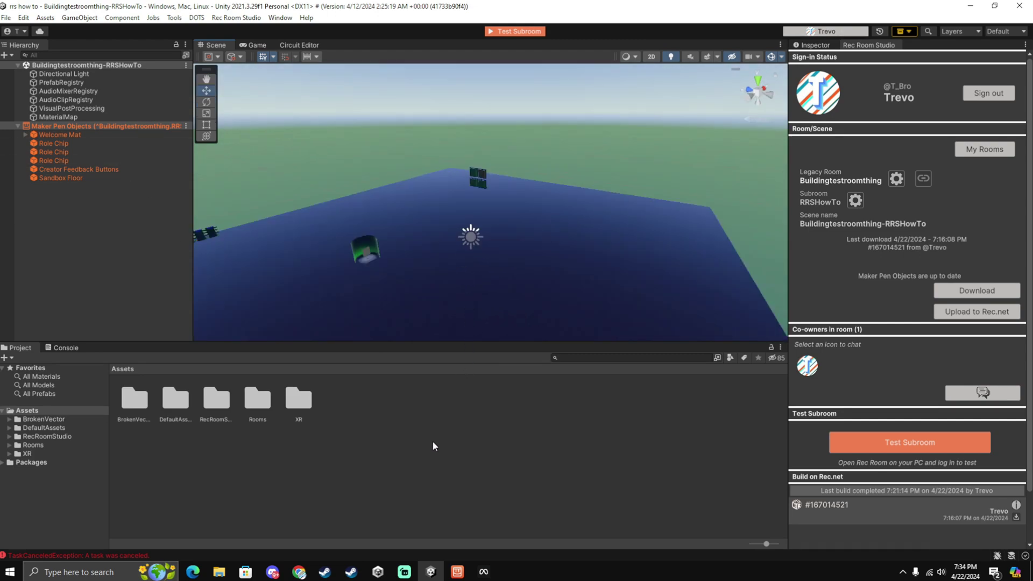
right_click(409, 450)
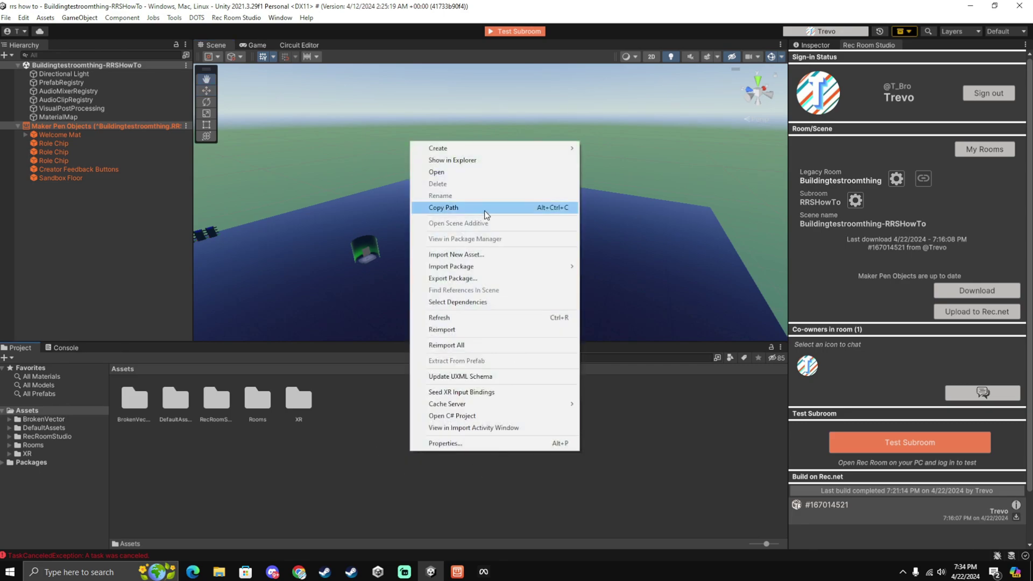
mouse_move(530, 145)
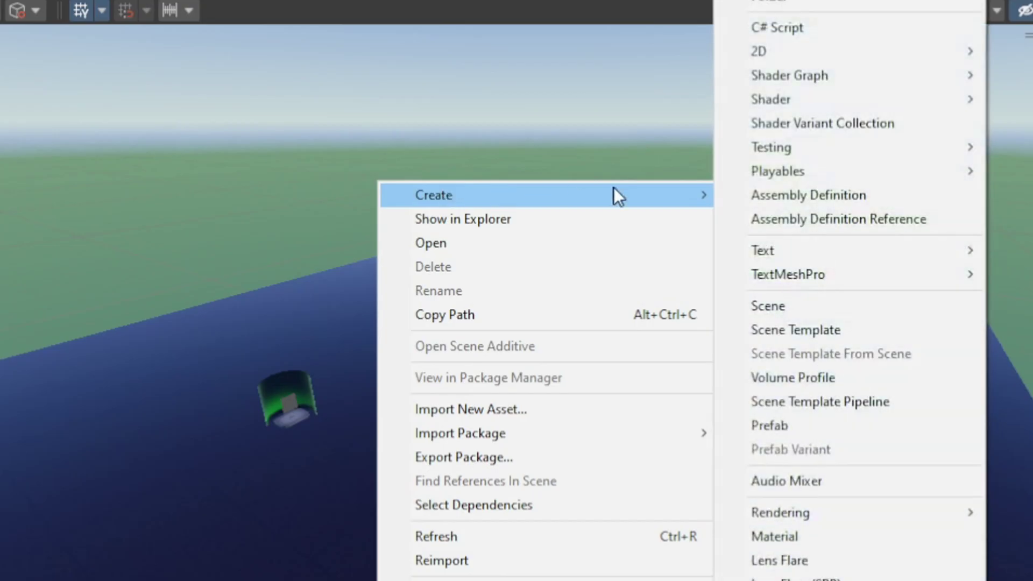
left_click(769, 3)
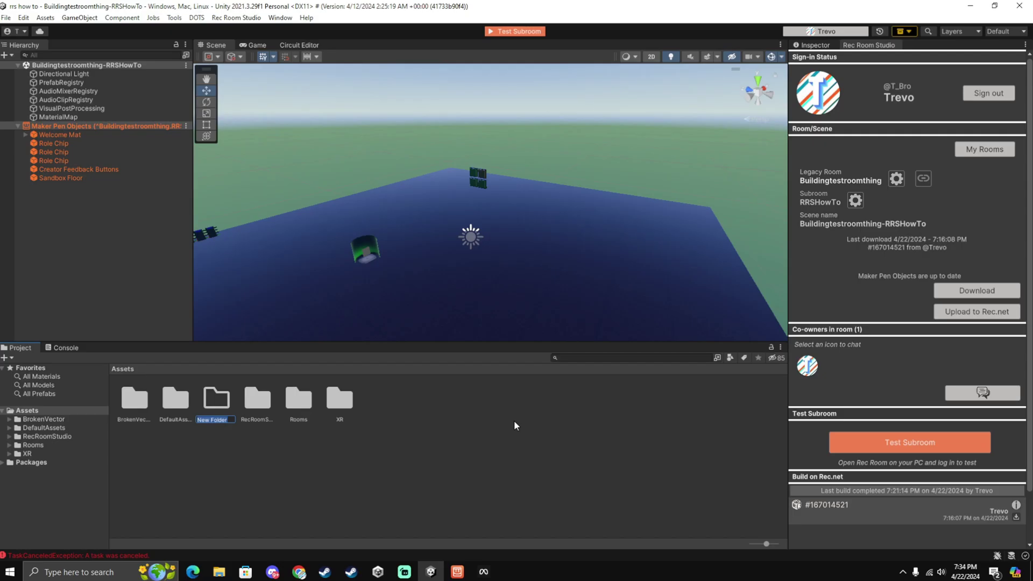
type("Prefabs")
Create another folder named mats in the project's Assets folder
right_click(412, 450)
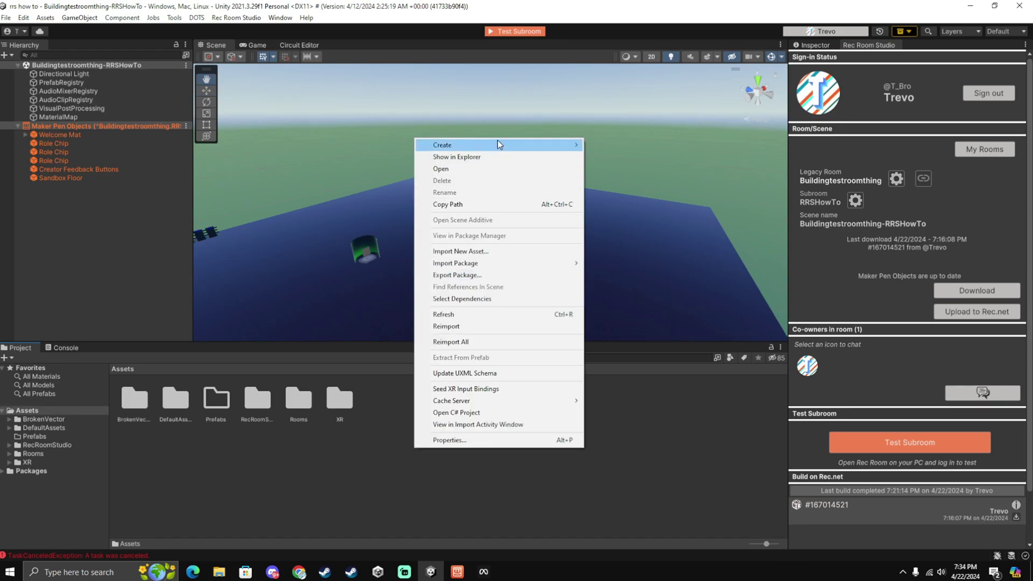
mouse_move(501, 145)
left_click(646, 50)
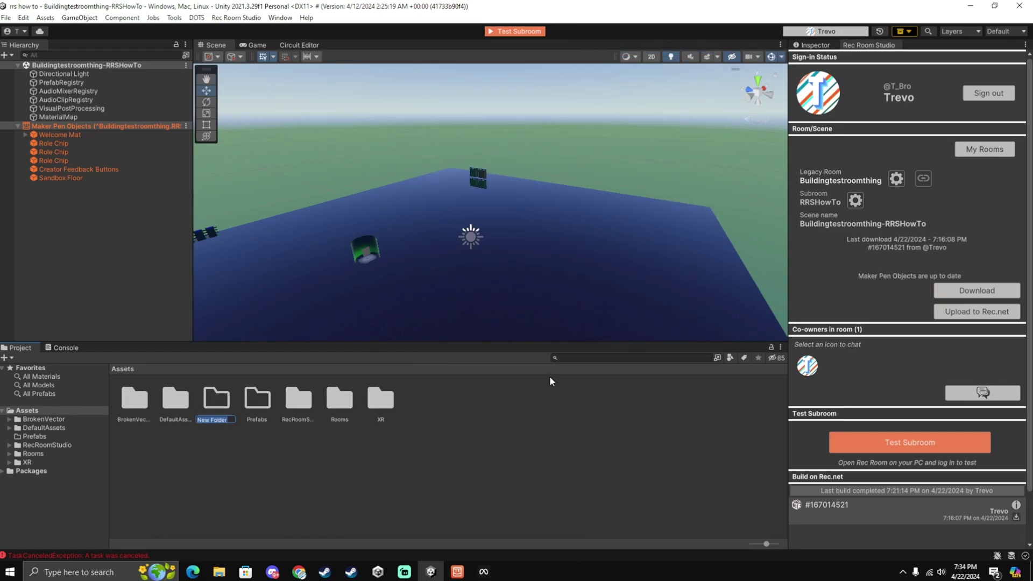
type("mats")
key("Return")
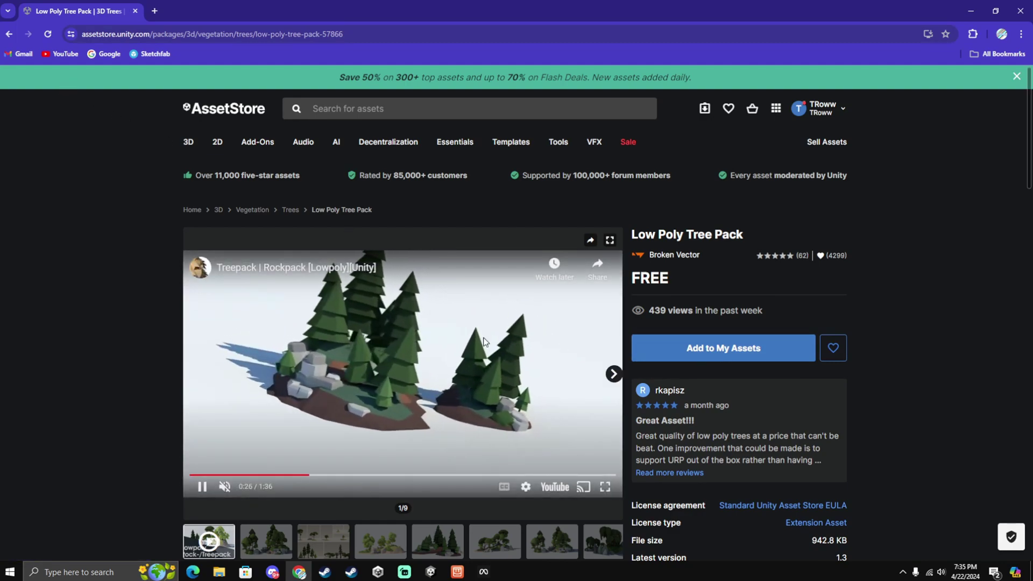
Add the free Low Poly Tree Pack from the Asset Store page to My Assets, and import it into the Unity project
scroll(777, 418, "down", 1)
scroll(776, 419, "up", 1)
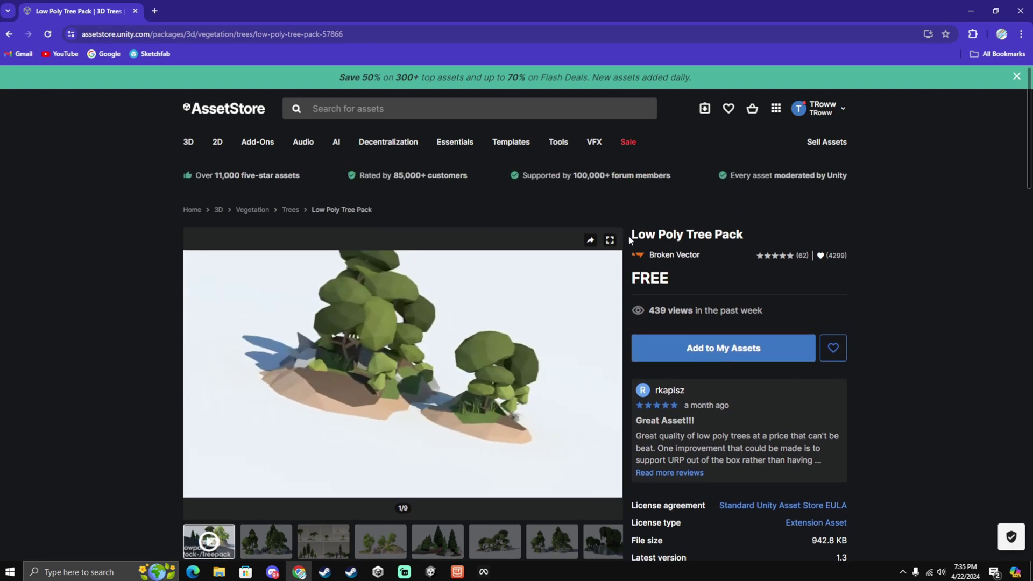
left_click_drag(633, 240, 789, 236)
left_click(867, 220)
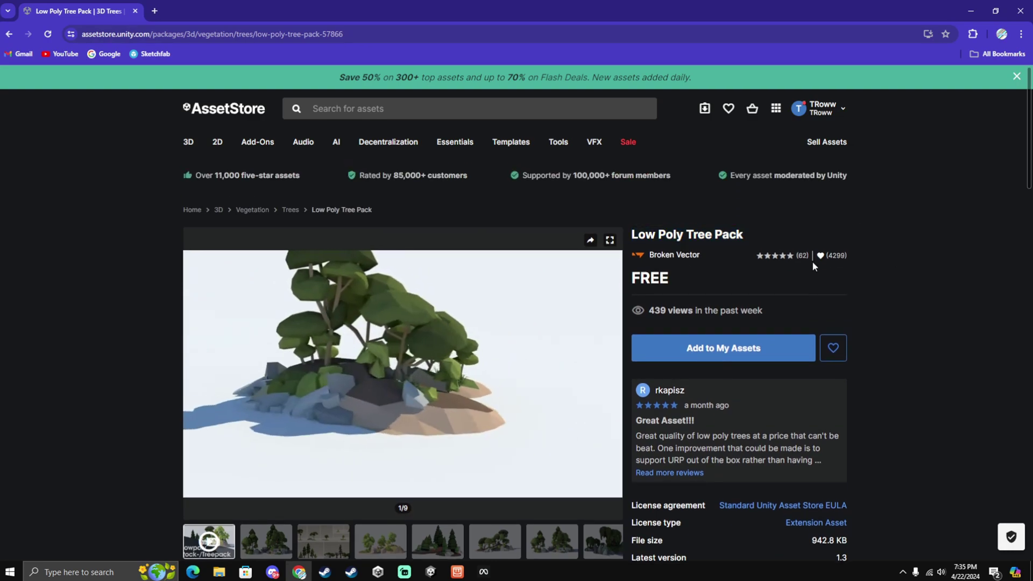
left_click(748, 355)
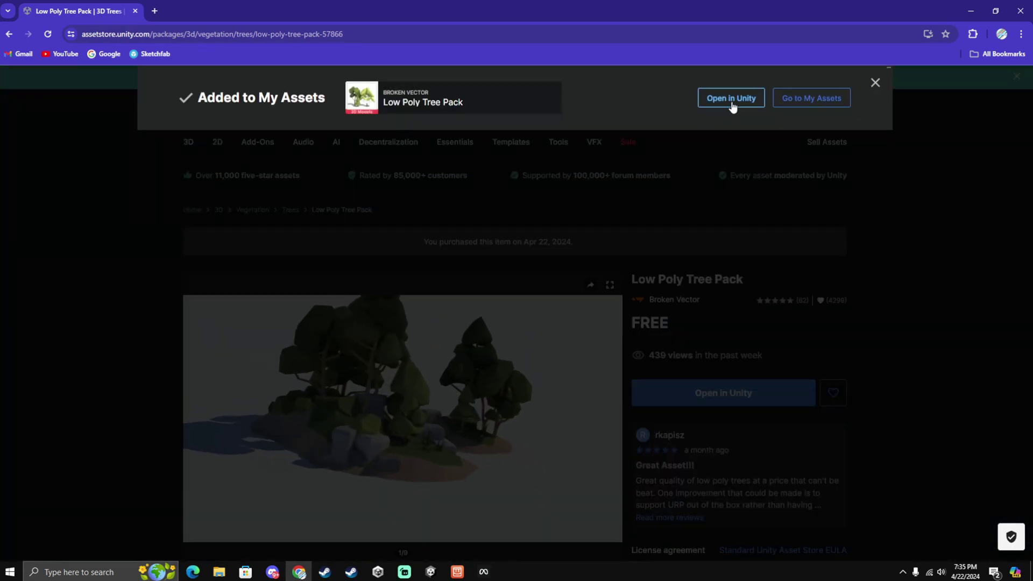
left_click(731, 99)
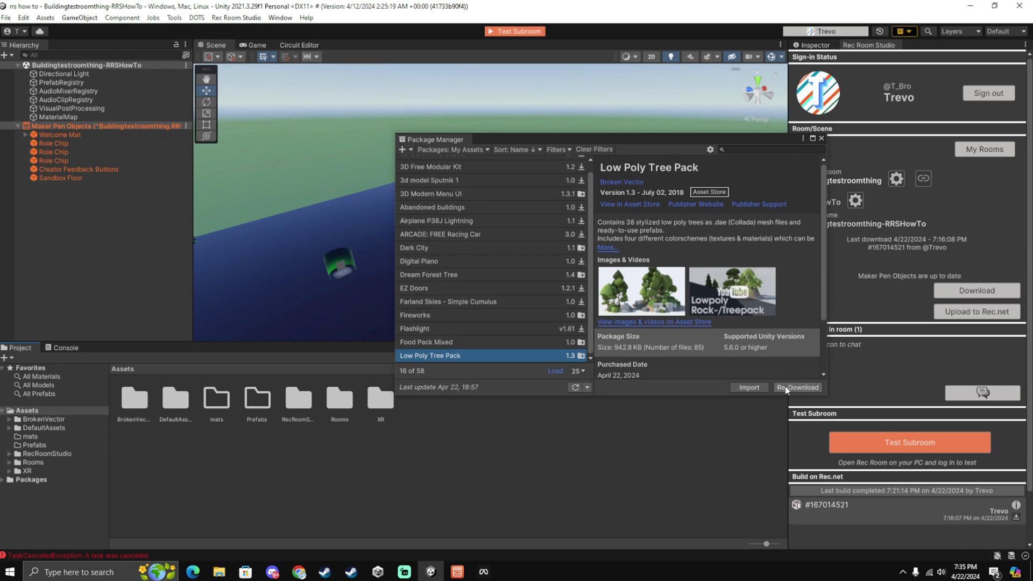
left_click(749, 387)
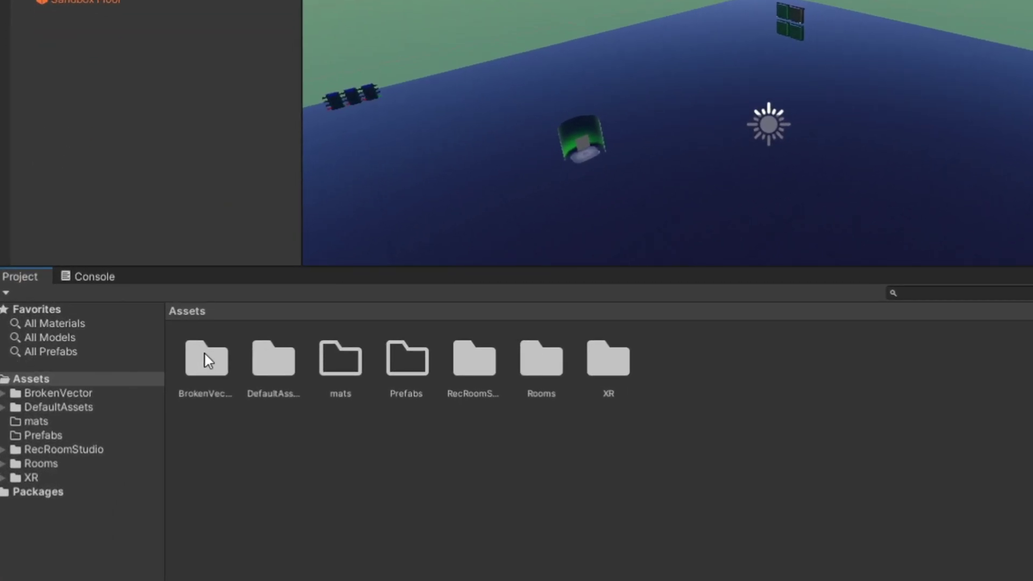
Open the Prefabs folder of the LowPolyTreePack inside BrokenVector
double_click(204, 355)
double_click(204, 355)
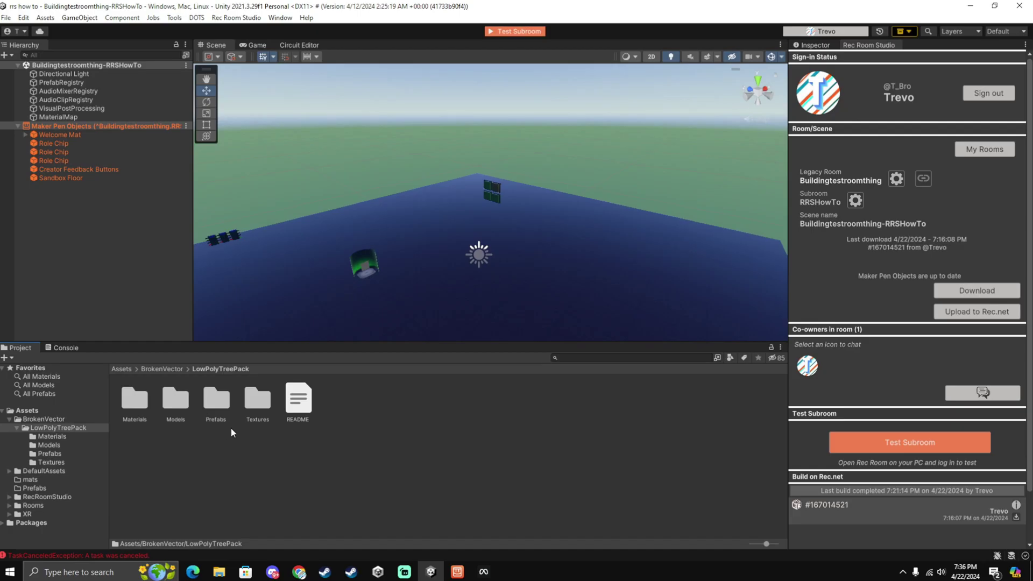
double_click(215, 401)
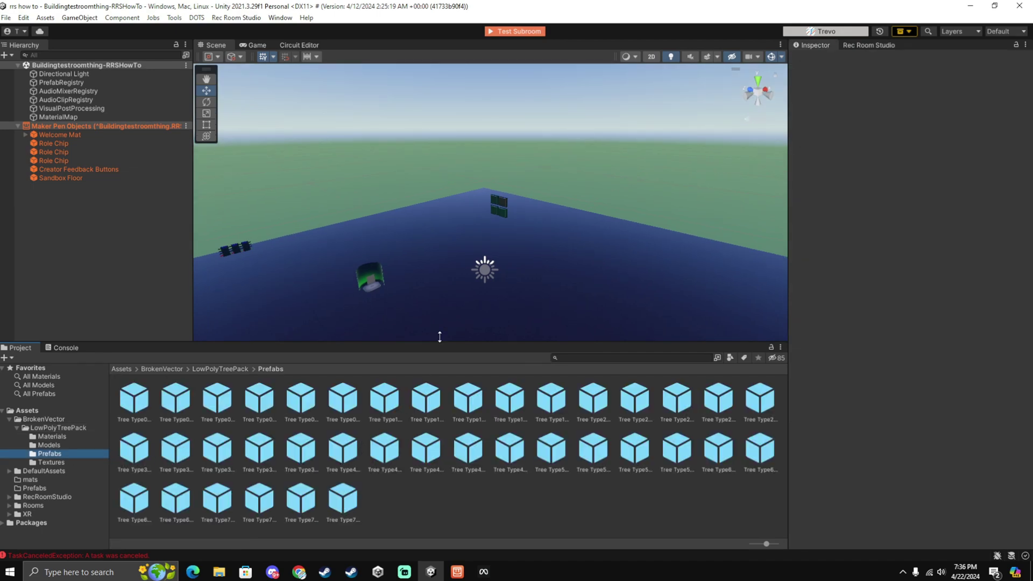
Place the Tree Type1 01 prefab in the scene on the blue sandbox floor
left_click(339, 409)
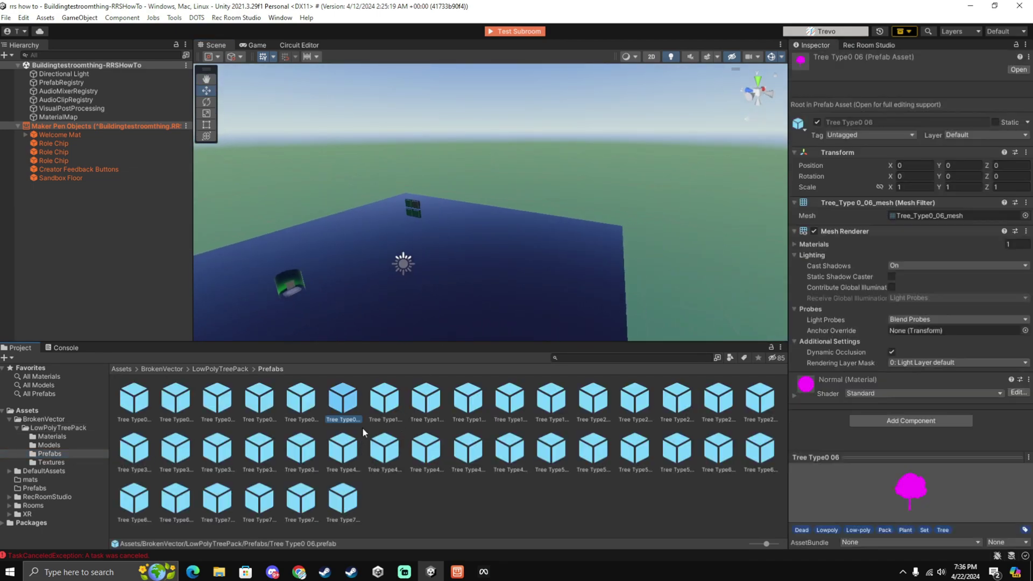
left_click(533, 447)
left_click_drag(387, 403, 611, 243)
key("w")
right_click_drag(612, 242, 532, 216)
left_click(549, 204)
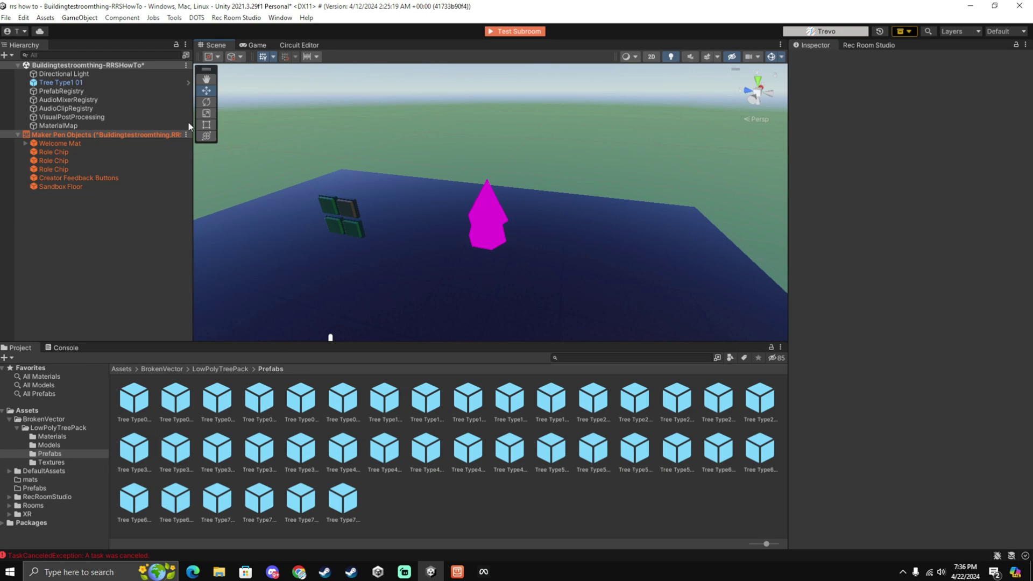
Convert the tree pack's Cold, Dry, Fall and Normal built-in materials to URP
left_click(57, 436)
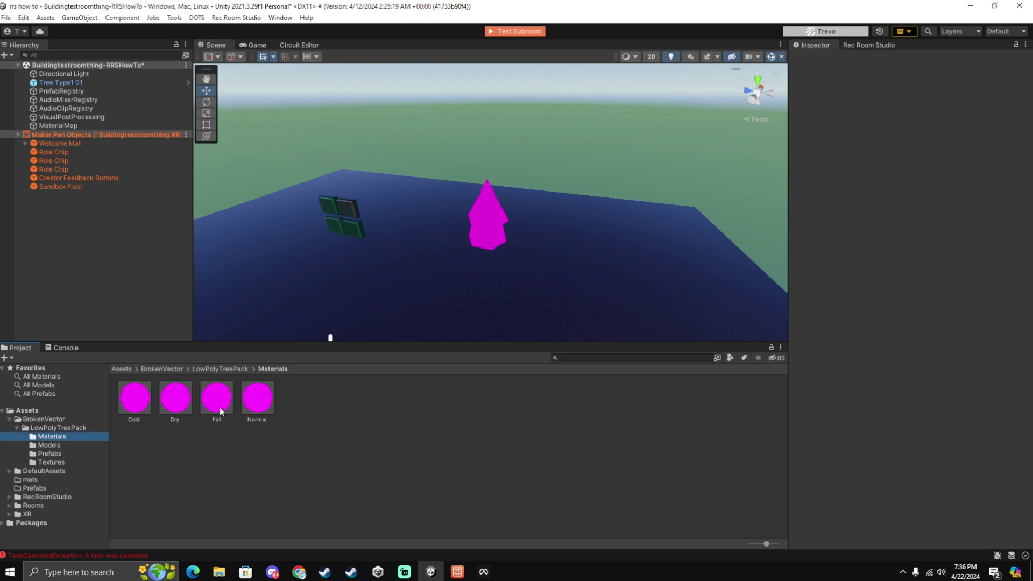
left_click(130, 404)
left_click(258, 401, "shift")
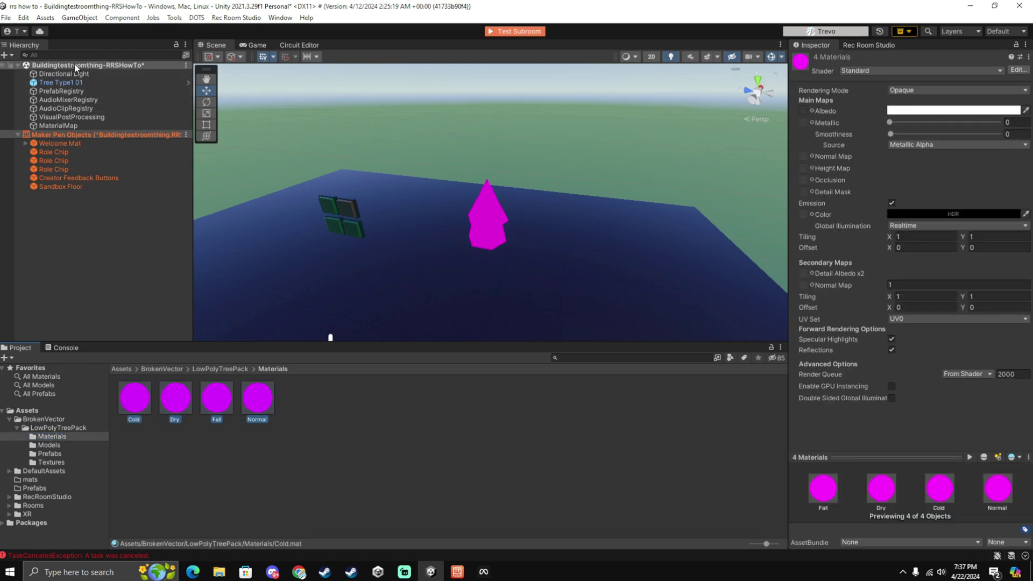
left_click(23, 17)
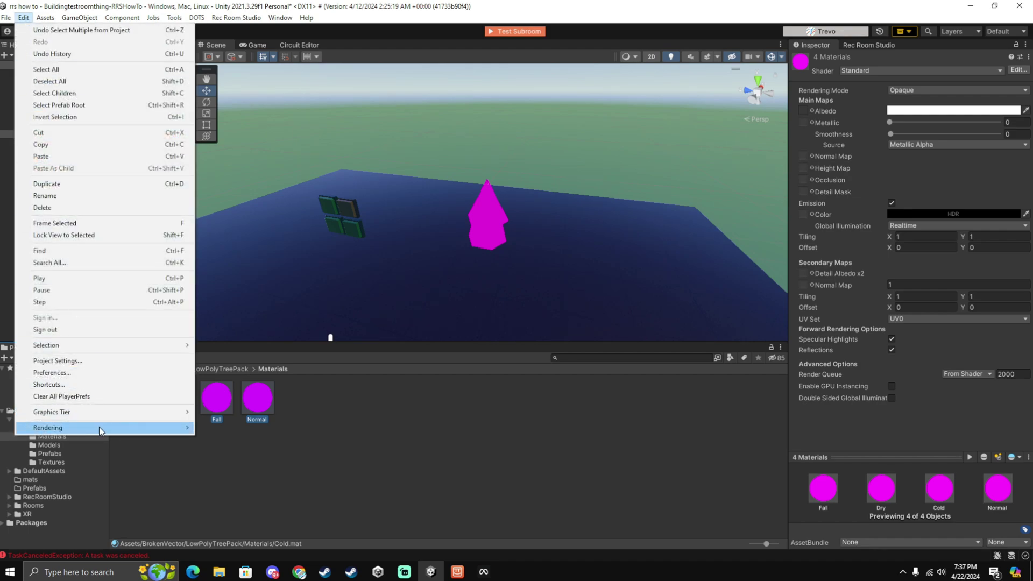
mouse_move(101, 428)
mouse_move(246, 427)
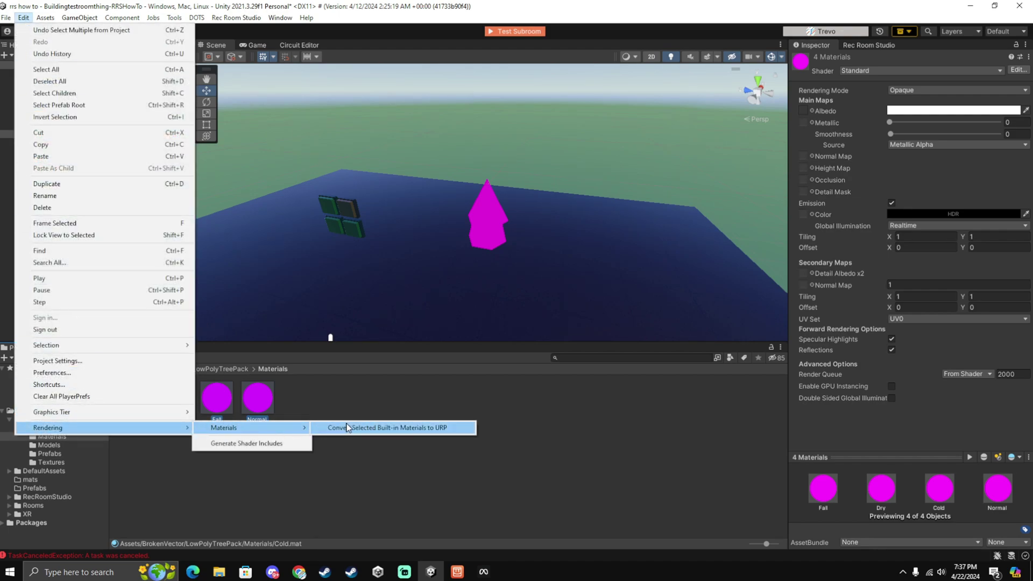
left_click(406, 427)
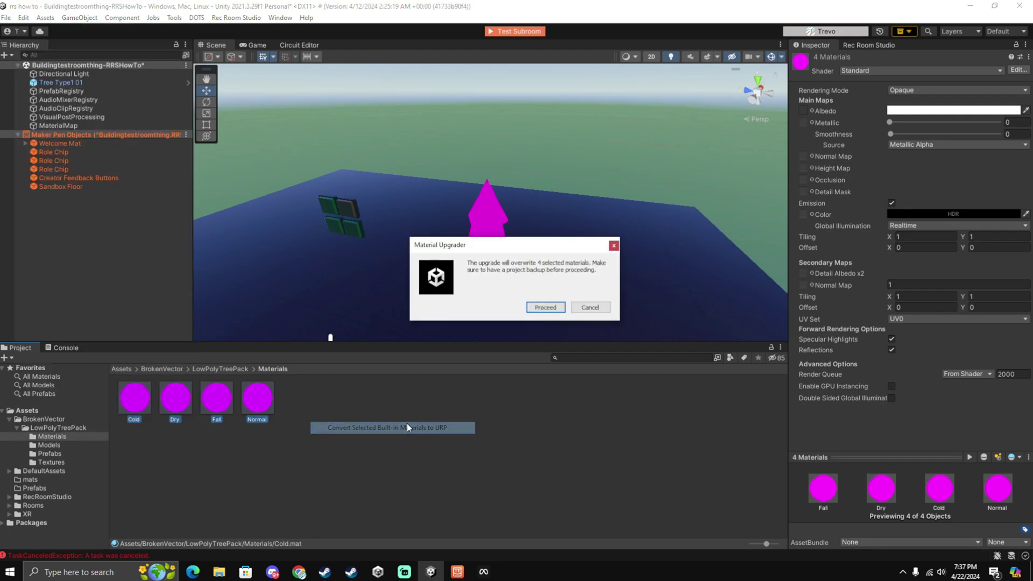
left_click(545, 307)
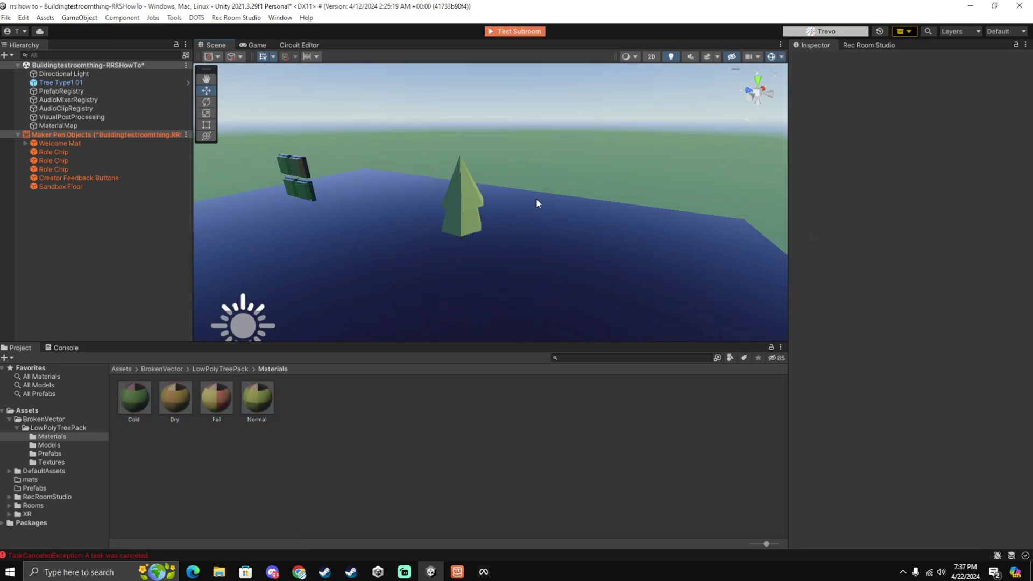
key("w")
right_click_drag(537, 203, 439, 223)
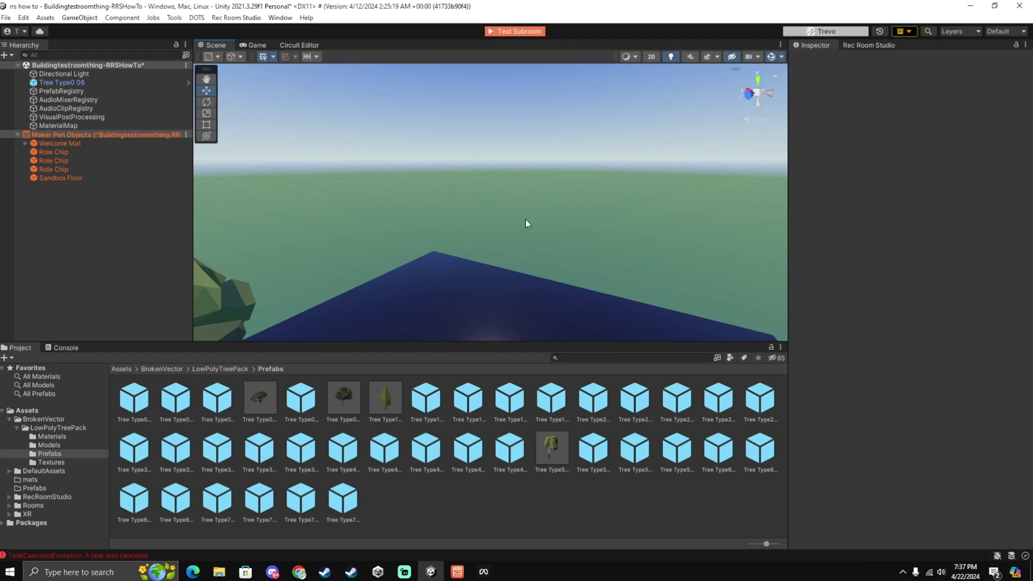
Open the Skyboxes folder inside DefaultAssets
right_click_drag(526, 223, 515, 202)
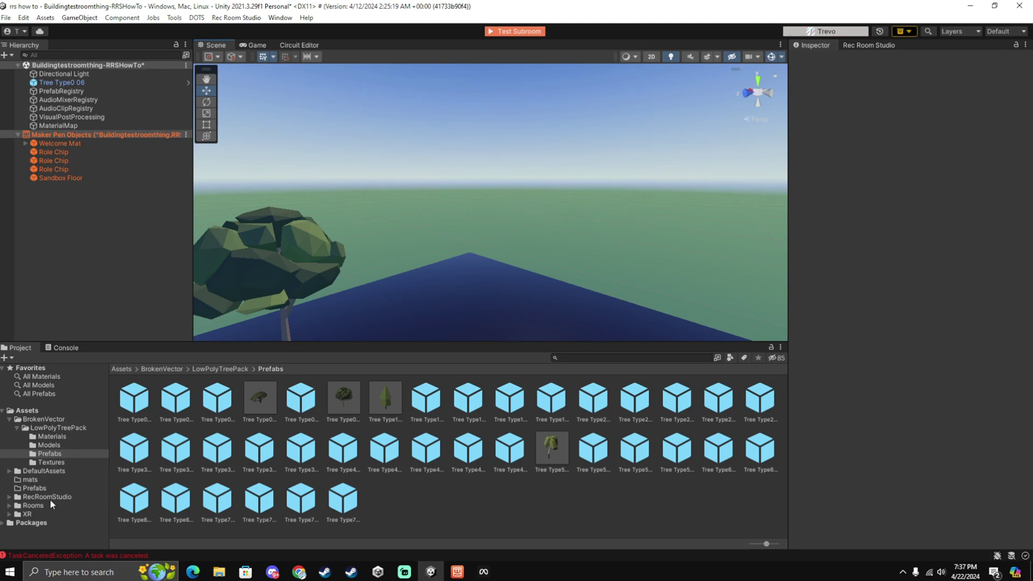
right_click_drag(533, 219, 584, 209)
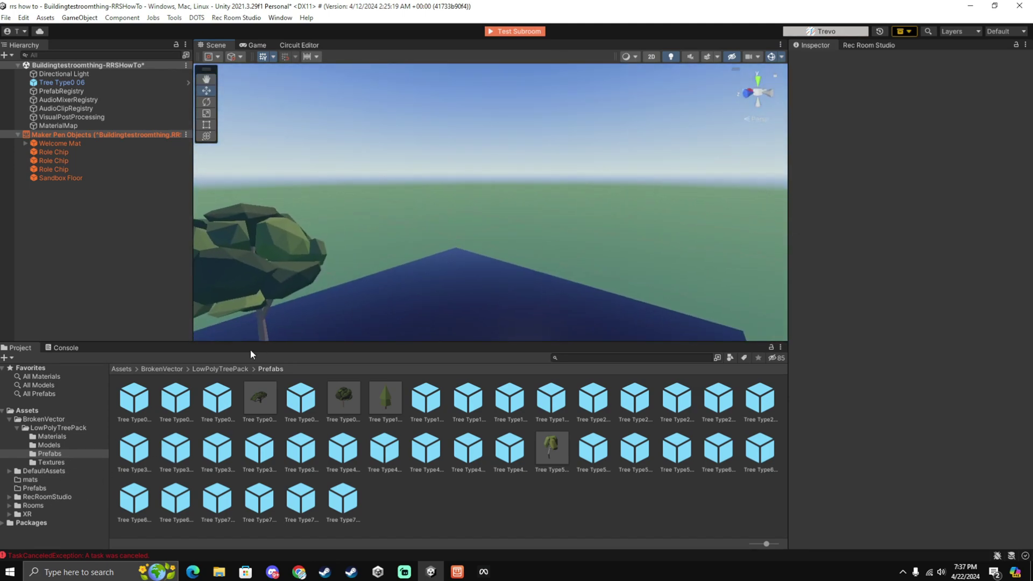
left_click(26, 410)
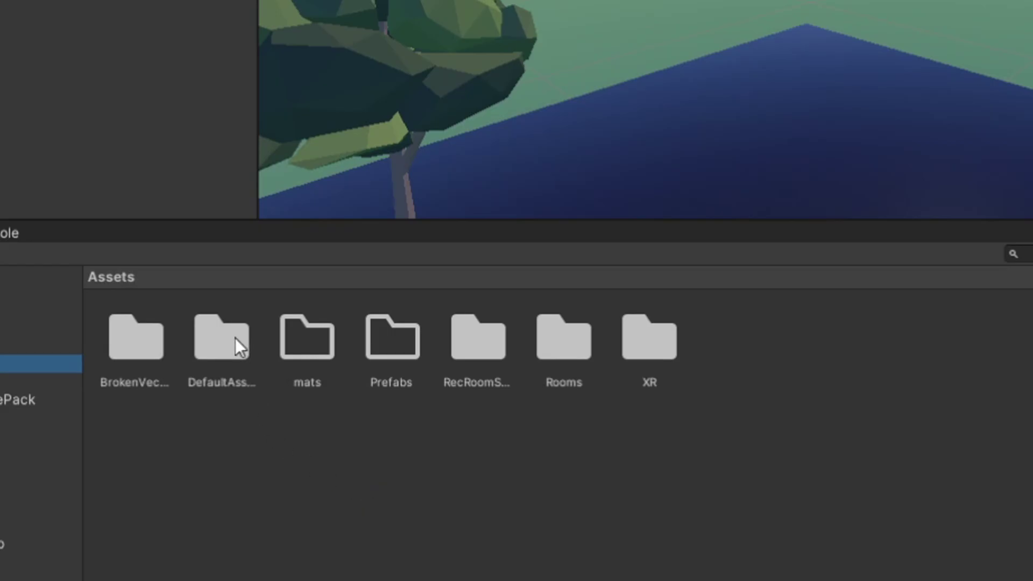
double_click(238, 347)
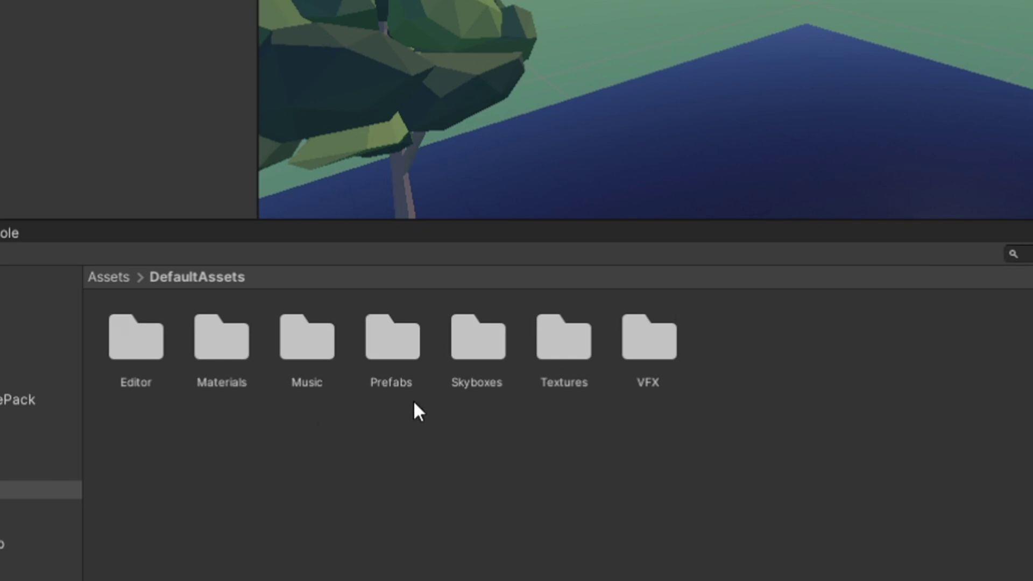
double_click(468, 349)
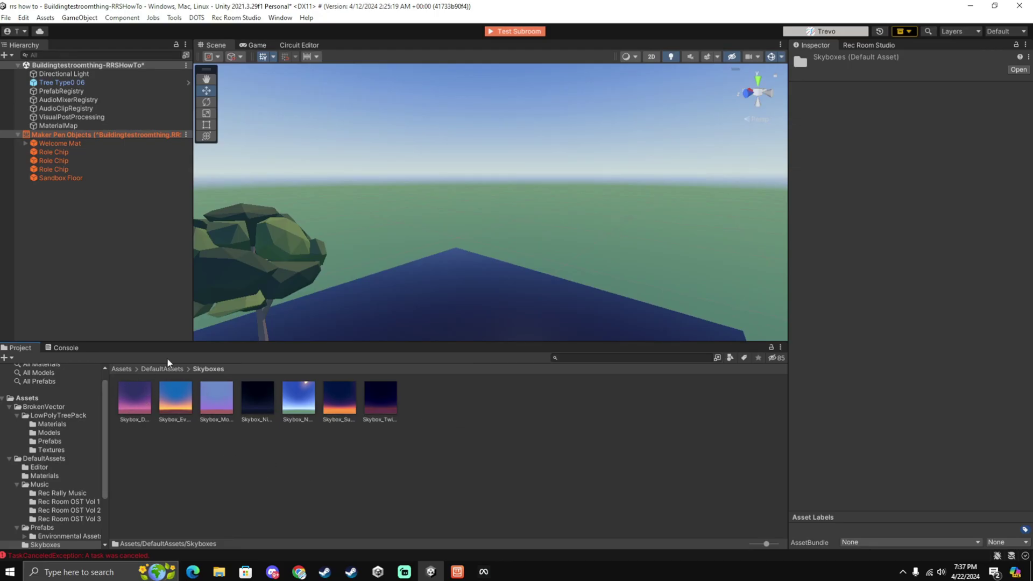
Try the dark night skybox on the scene and restore the blue daytime skybox
right_click_drag(421, 294, 438, 298)
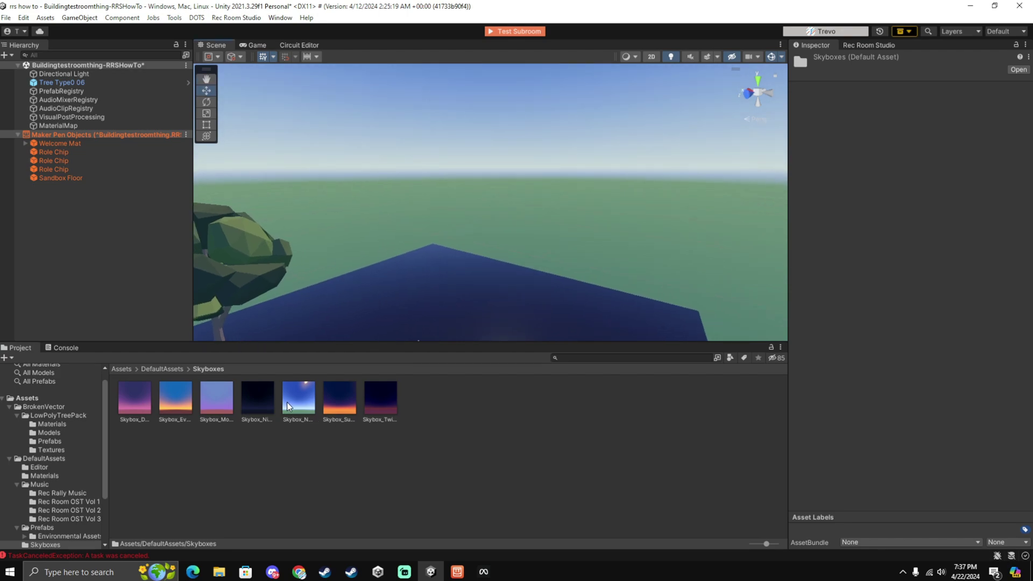
left_click_drag(289, 401, 332, 226)
left_click_drag(259, 400, 387, 179)
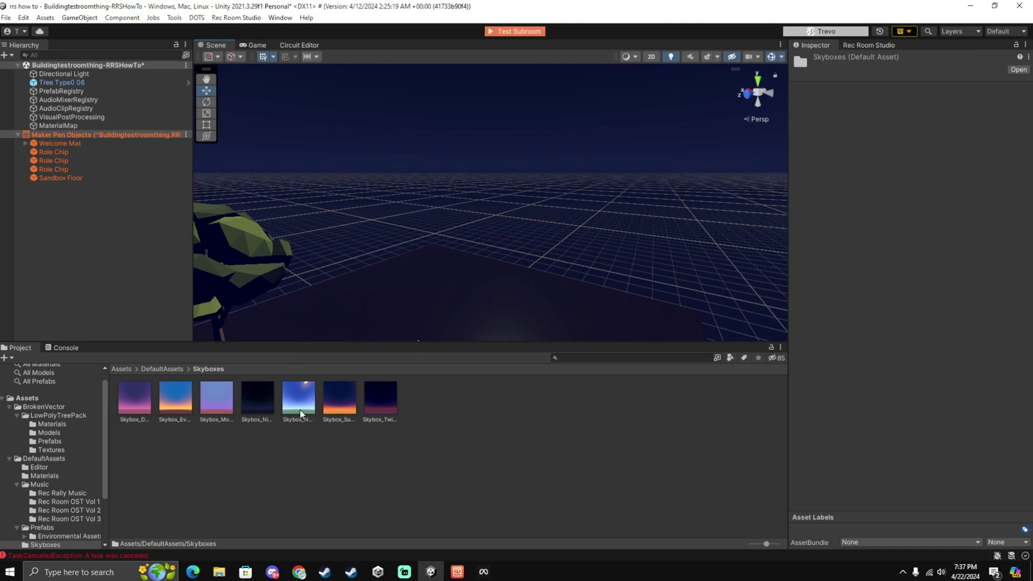
left_click_drag(299, 409, 381, 220)
left_click_drag(300, 314, 361, 237)
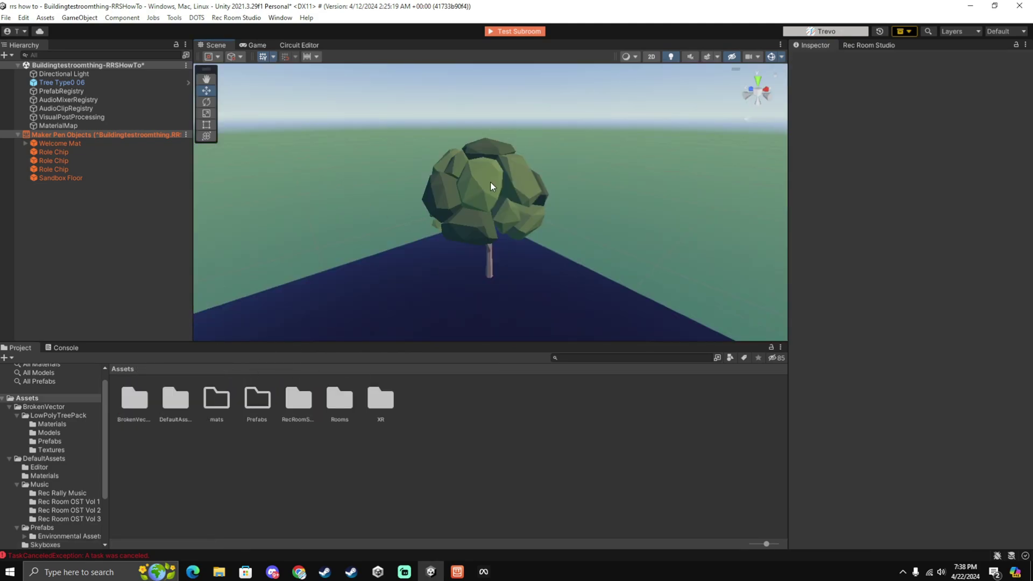
Save the Tree Type0 06 object from the scene as an original prefab in the Prefabs folder
left_click(490, 186)
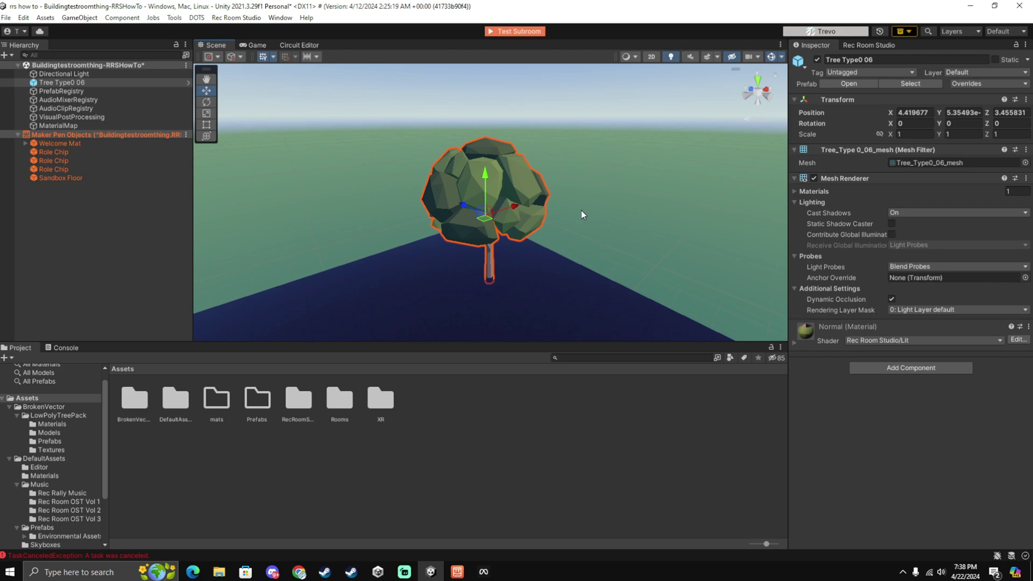
right_click_drag(551, 237, 561, 237)
left_click(561, 237)
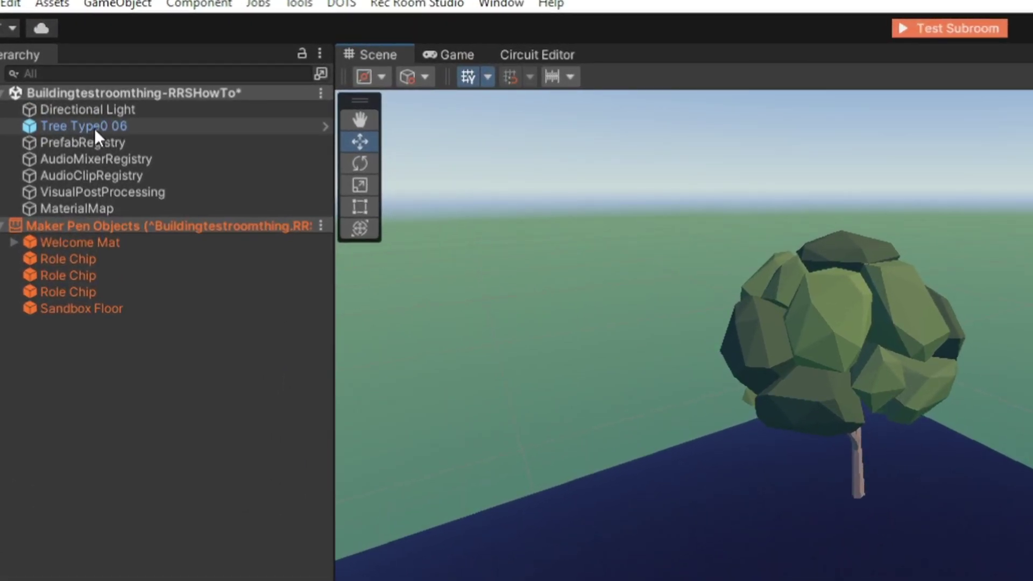
left_click_drag(95, 128, 406, 293)
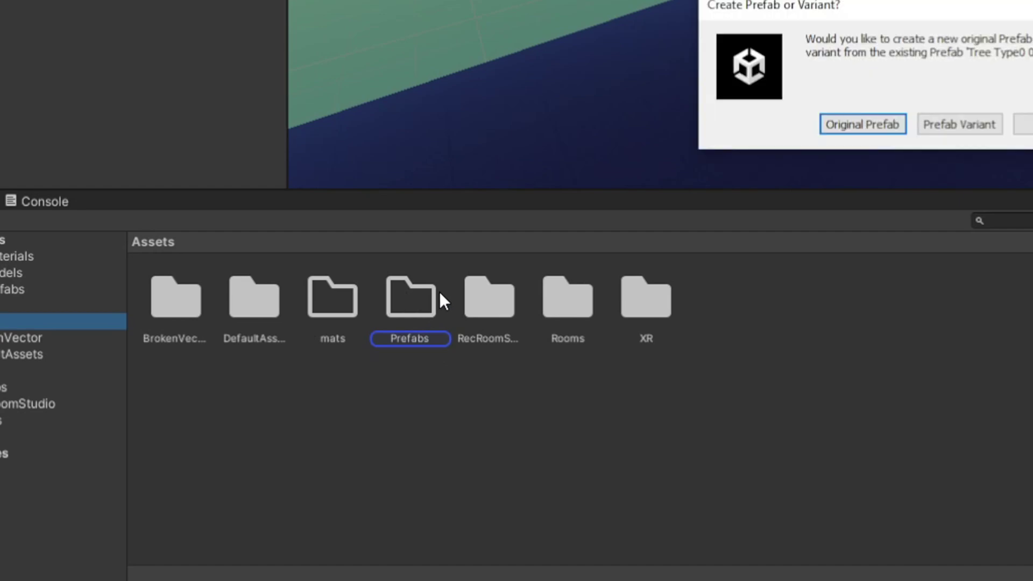
left_click(853, 132)
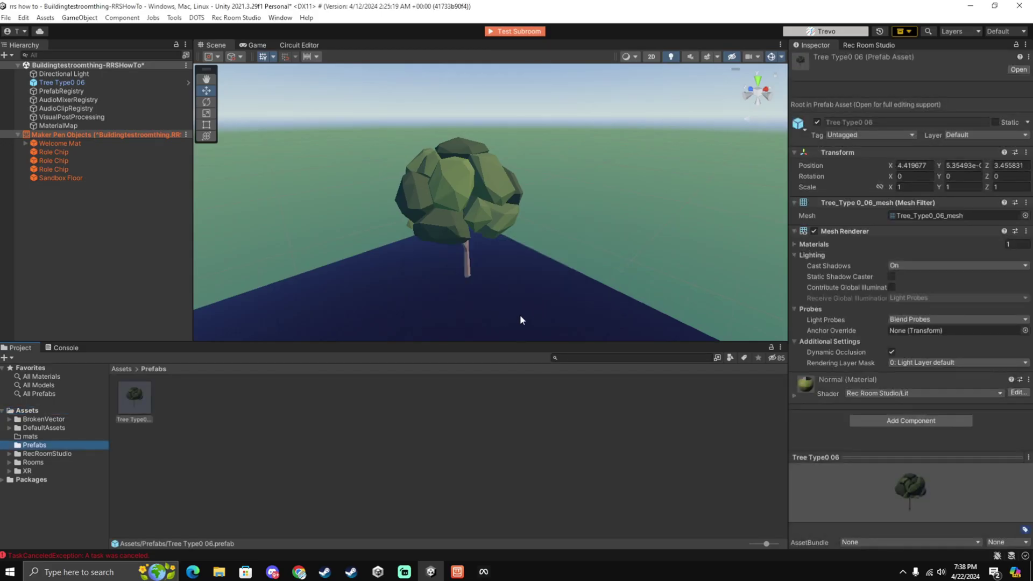
Add the Rec Room Object component to the Tree Type0 06 prefab in the Prefabs folder
left_click(137, 401)
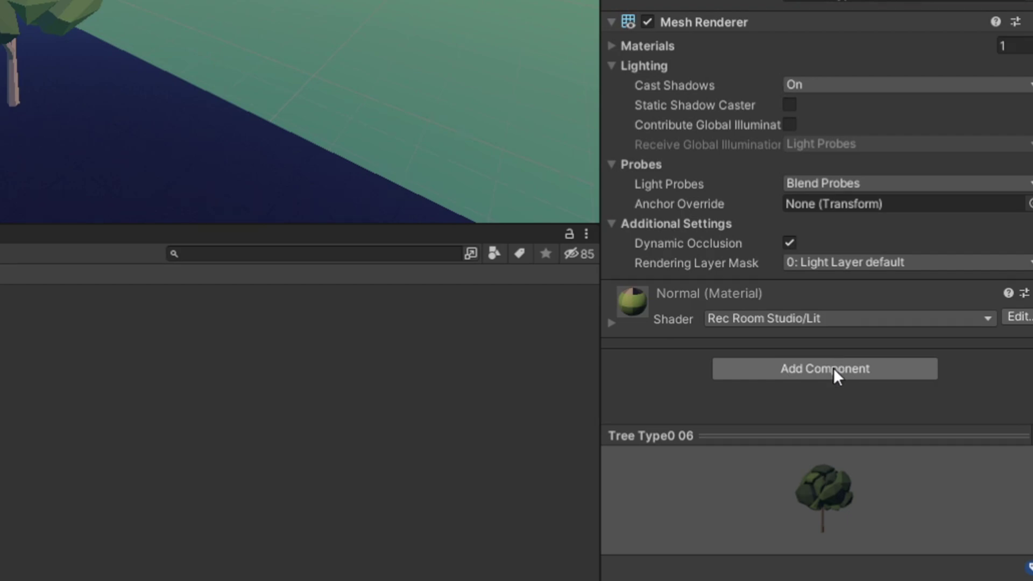
left_click(834, 368)
type("rec")
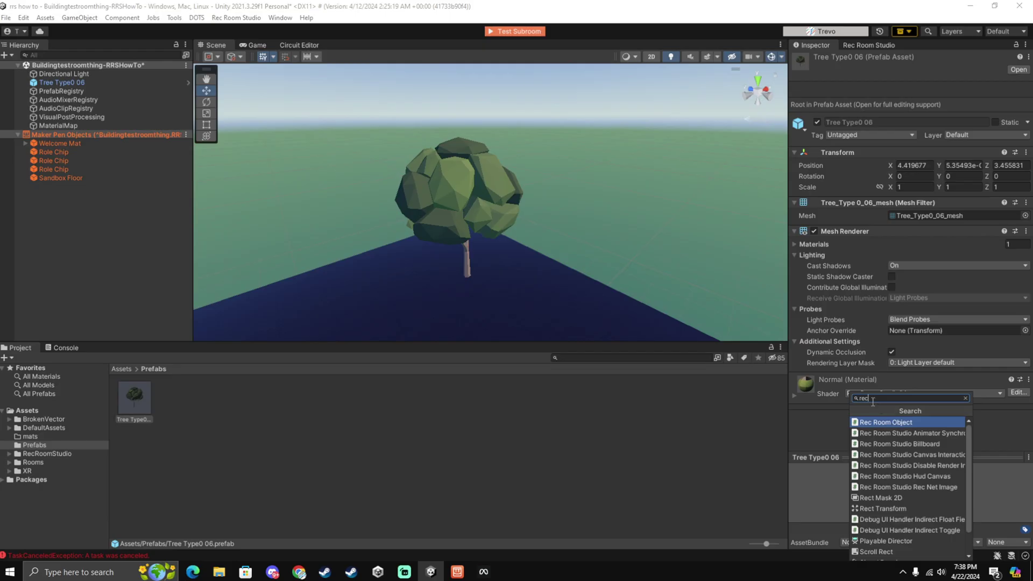
left_click(885, 424)
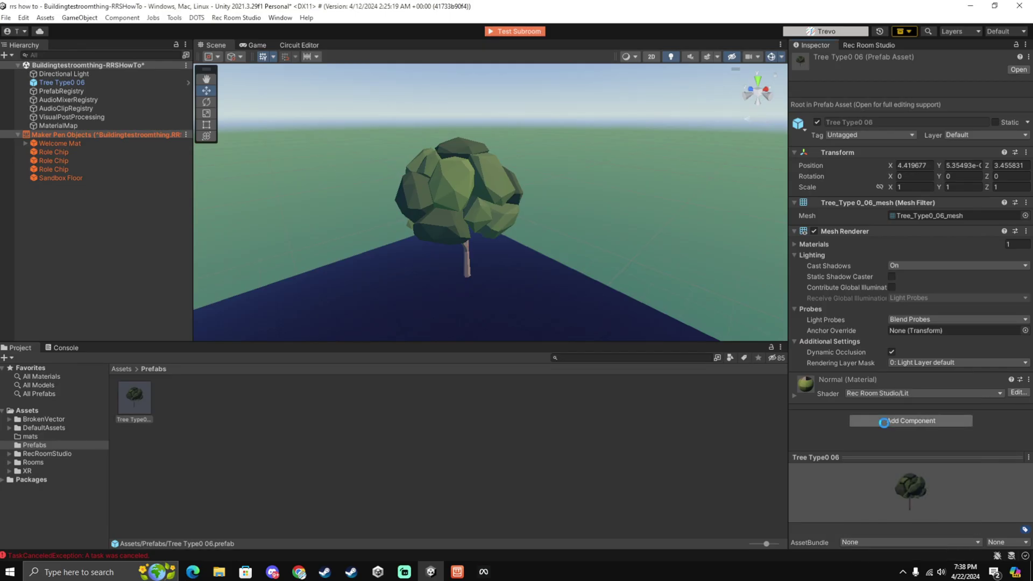
key("w")
right_click_drag(596, 277, 581, 263)
key("w")
key("s")
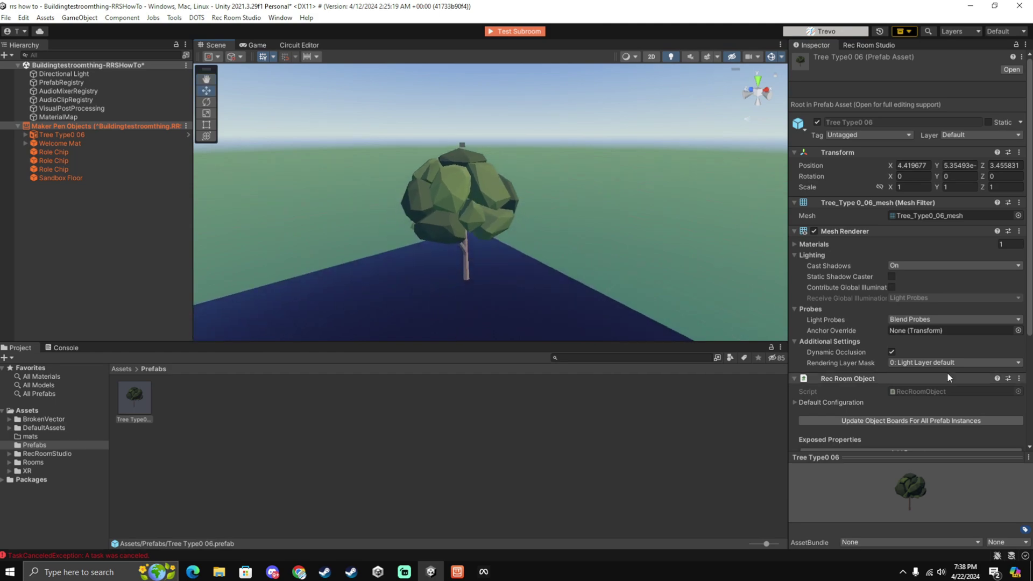
Add a Mesh Collider component to the Tree Type0 06 prefab
scroll(921, 354, "down", 1)
scroll(921, 354, "down", 2)
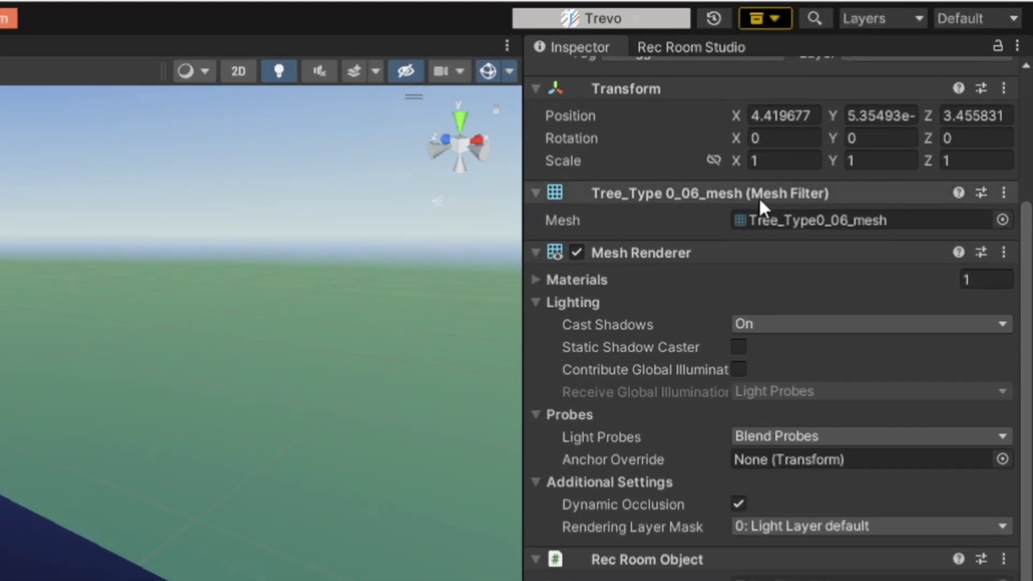
scroll(738, 461, "down", 3)
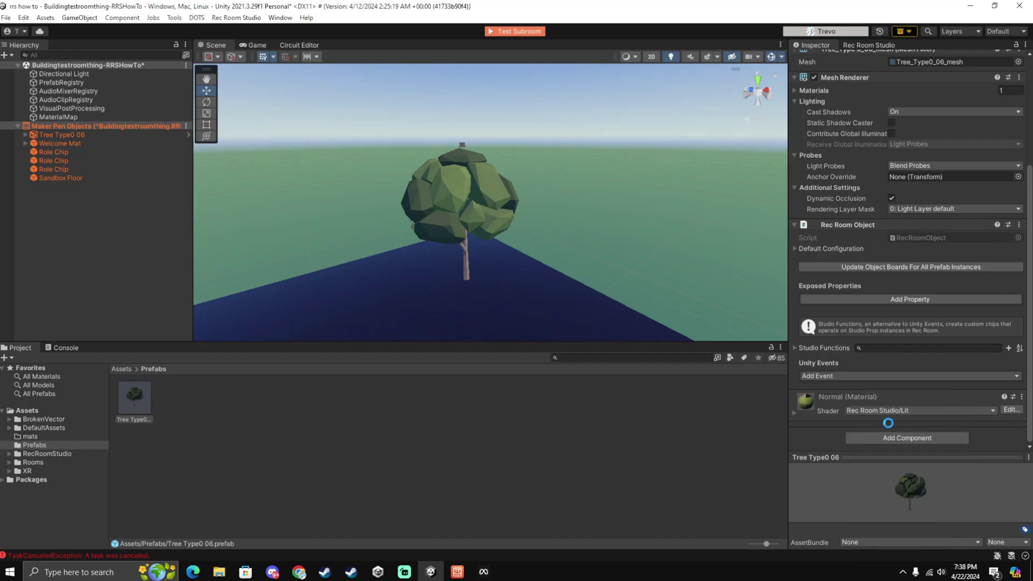
left_click(890, 398)
scroll(892, 418, "down", 1)
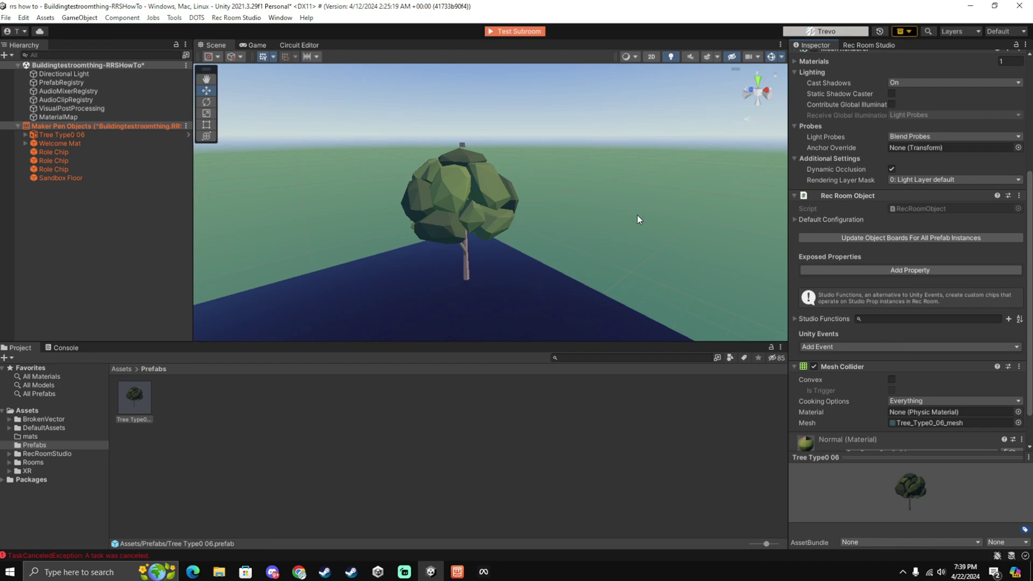
Add a Box Collider component to the Tree Type0 06 prefab
scroll(883, 283, "up", 3)
scroll(876, 373, "down", 3)
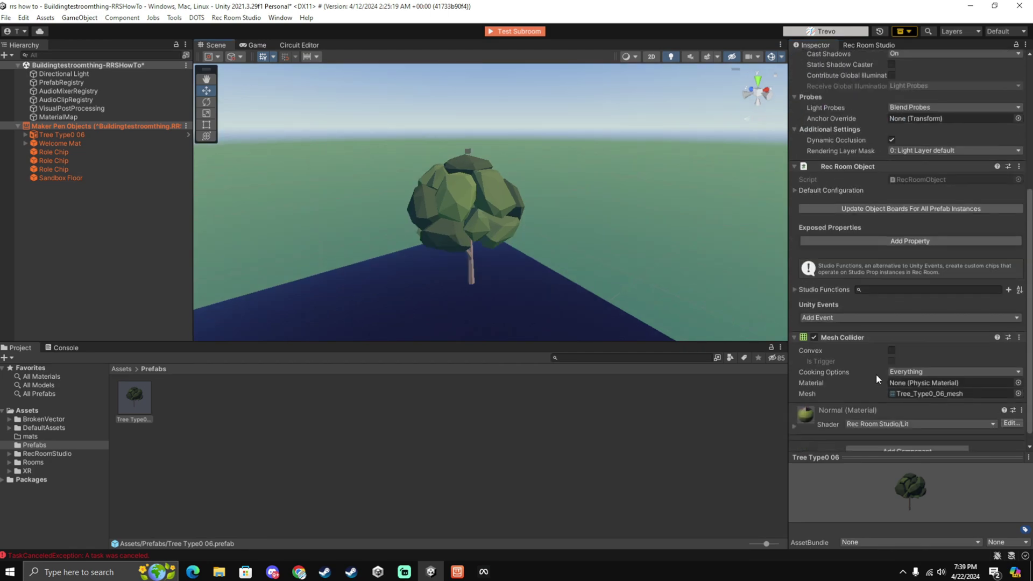
left_click(884, 440)
type("me")
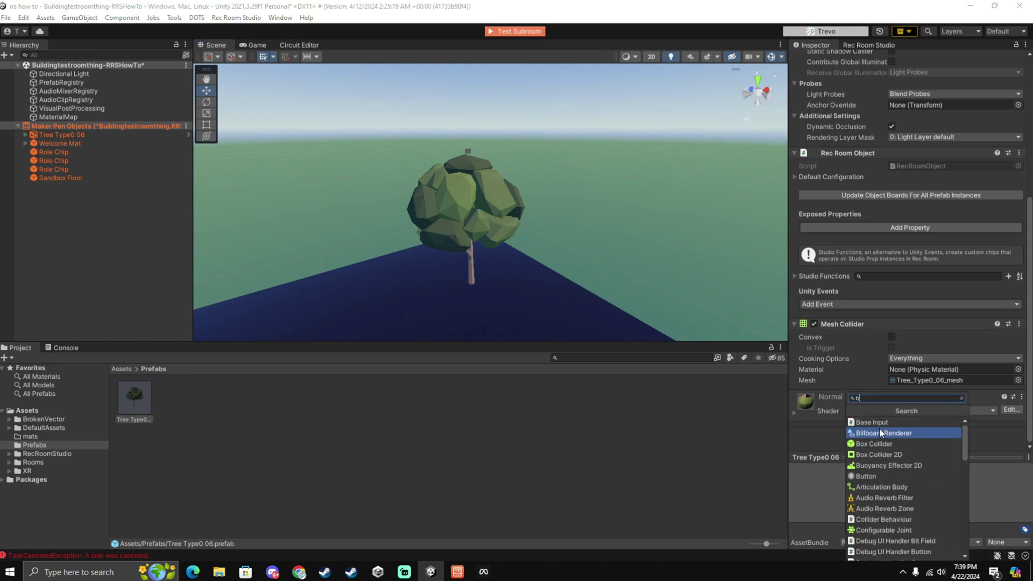
left_click(880, 423)
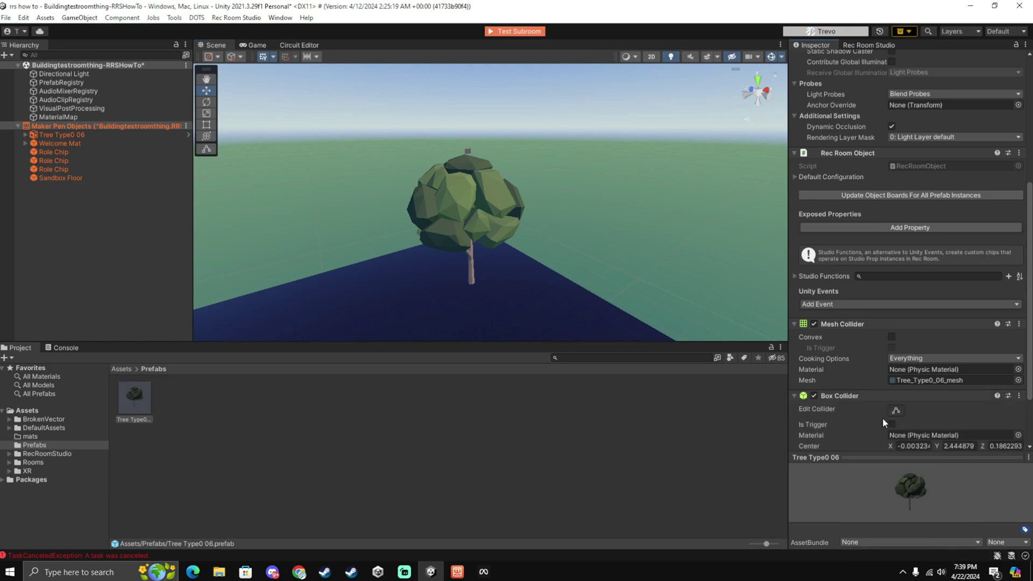
Resize the Box Collider around the tree to about 3.76 × 4.84 × 3.81, opening the prefab for isolated editing along the way
left_click(895, 411)
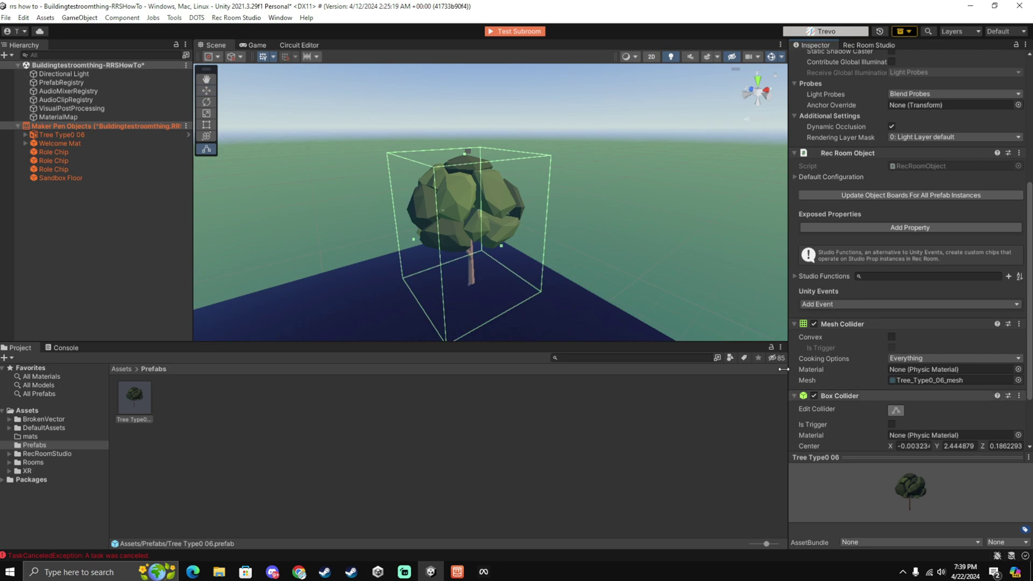
left_click_drag(552, 276, 559, 222, "alt")
right_click_drag(561, 222, 578, 212)
key("w")
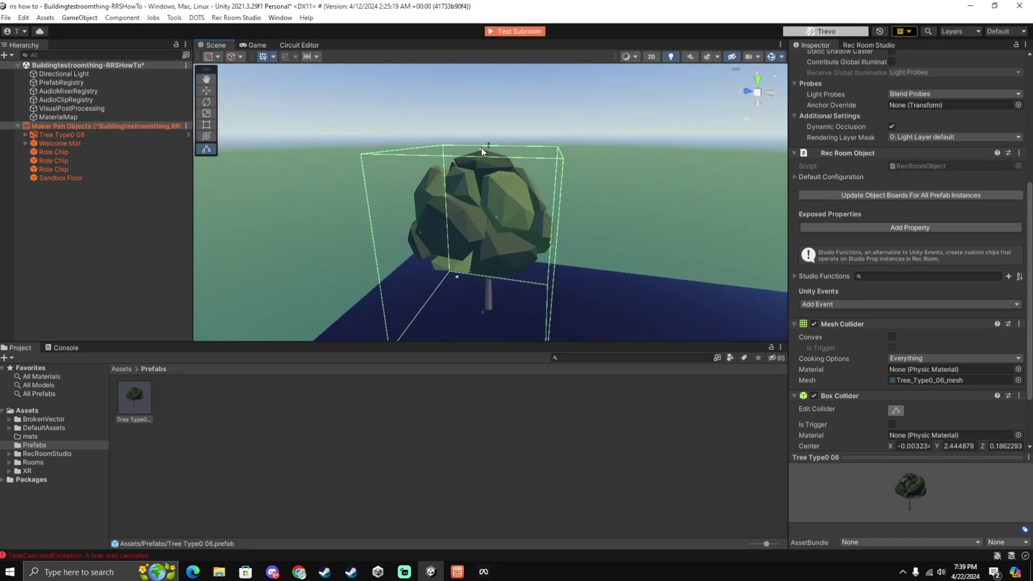
mouse_move(481, 149)
left_mouse_down()
mouse_move(493, 75)
mouse_move(496, 159)
left_mouse_up()
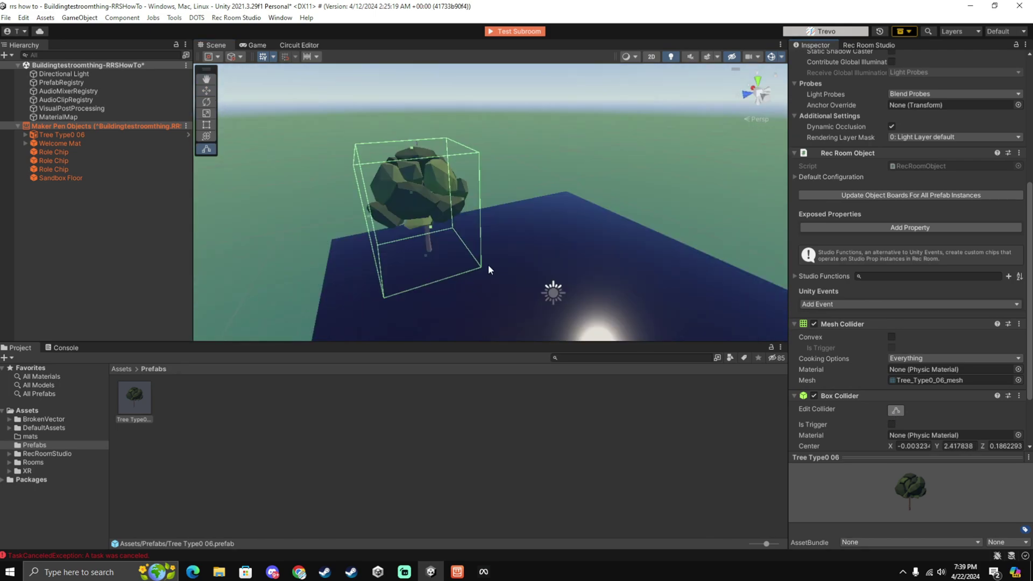
double_click(134, 396)
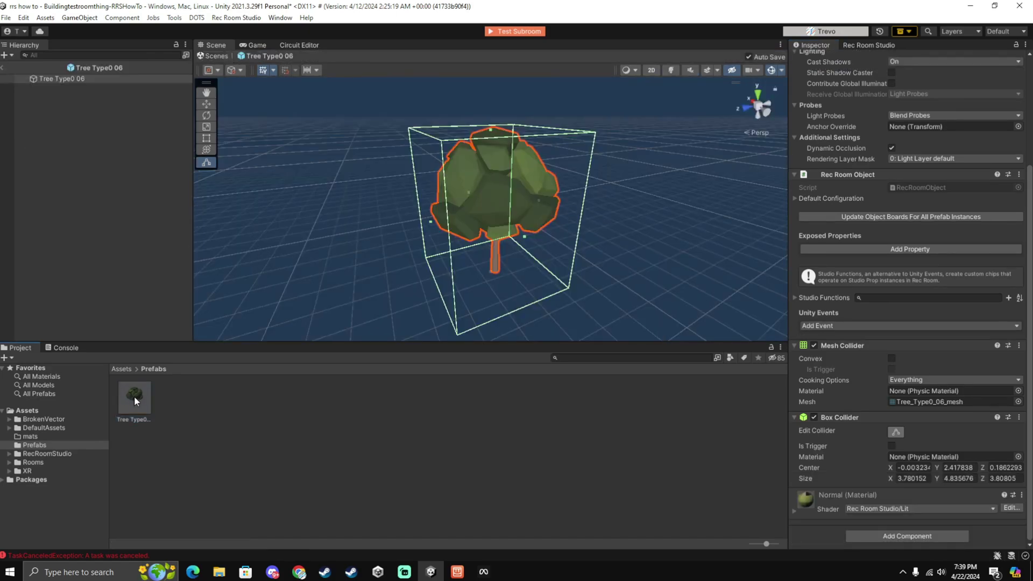
left_click_drag(488, 238, 558, 235, "alt")
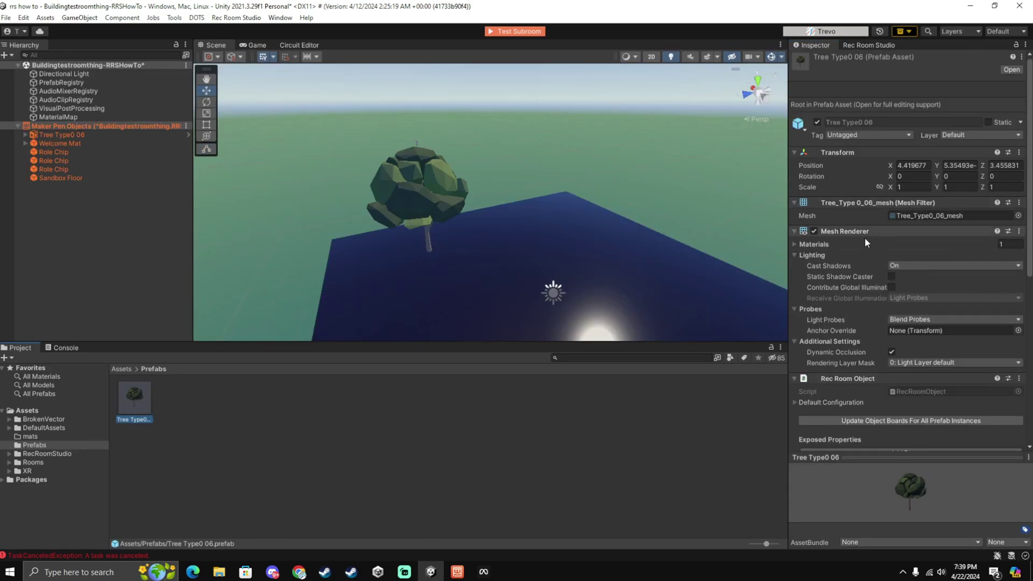
Remove the Box Collider component from the Tree Type0 06 prefab
scroll(917, 363, "down", 5)
scroll(918, 365, "down", 5)
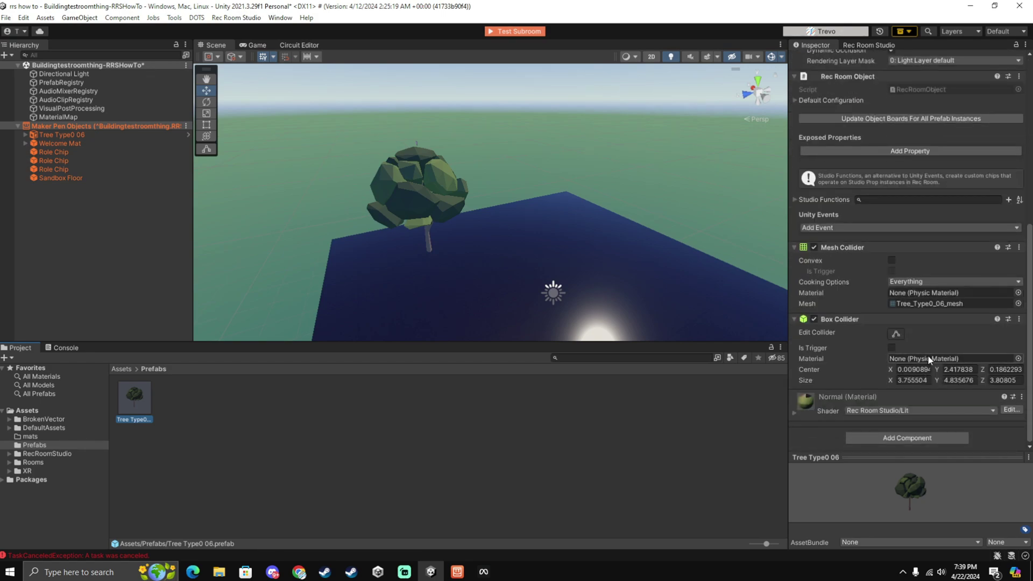
left_click(1018, 320)
left_click(955, 346)
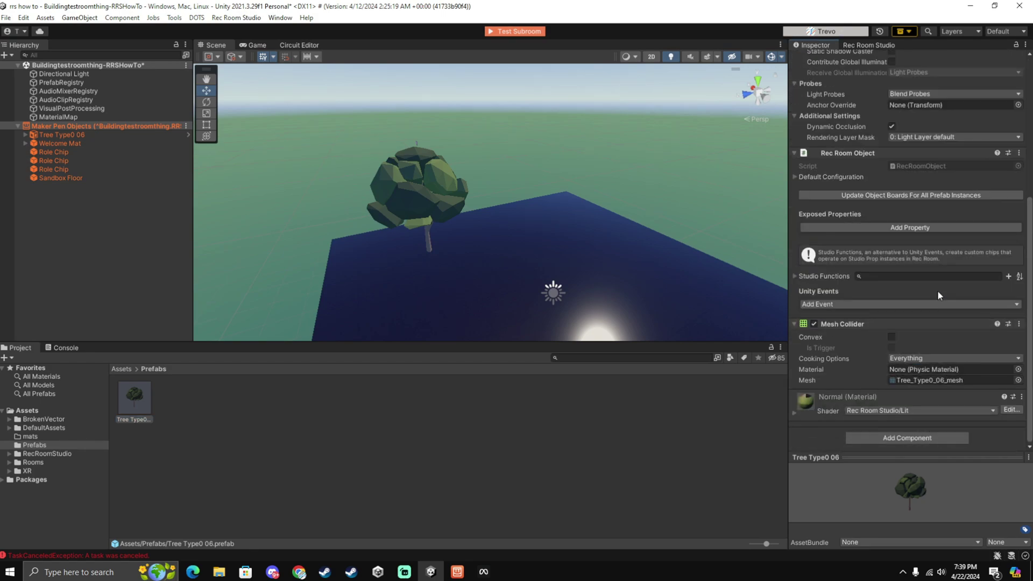
Enable Convex on the tree prefab's Mesh Collider
left_click(890, 336)
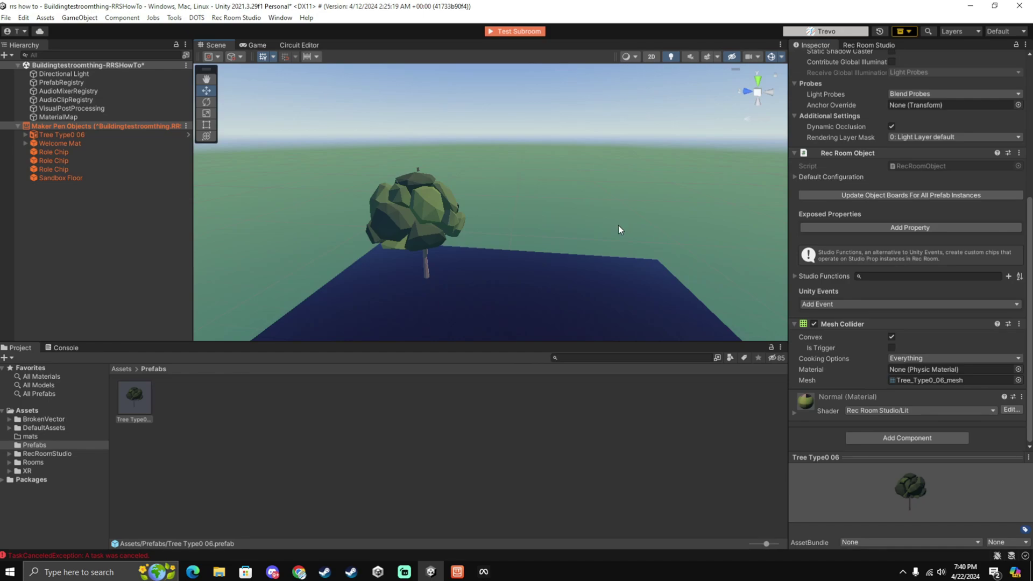
left_click_drag(619, 210, 484, 229, "alt")
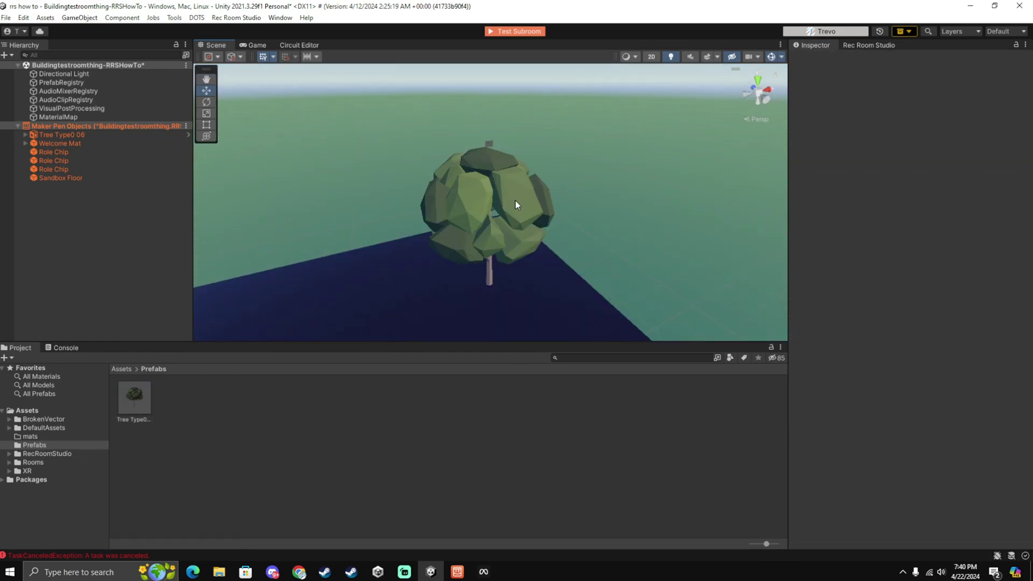
left_click(515, 202)
left_click(94, 202)
left_click(473, 190)
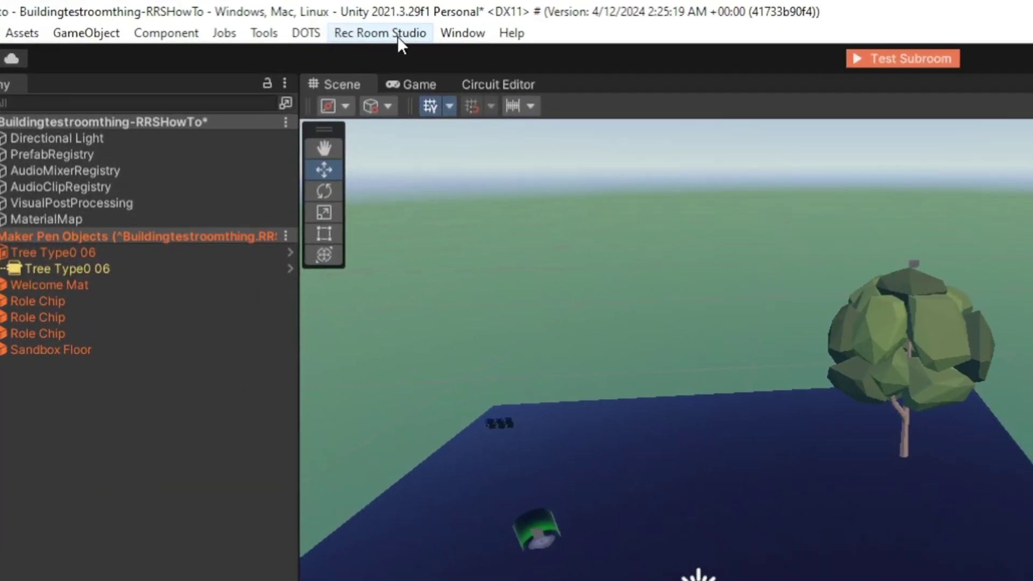
Detach the Circuit Editor window and dock it again beside the Scene and Game views
left_click(245, 20)
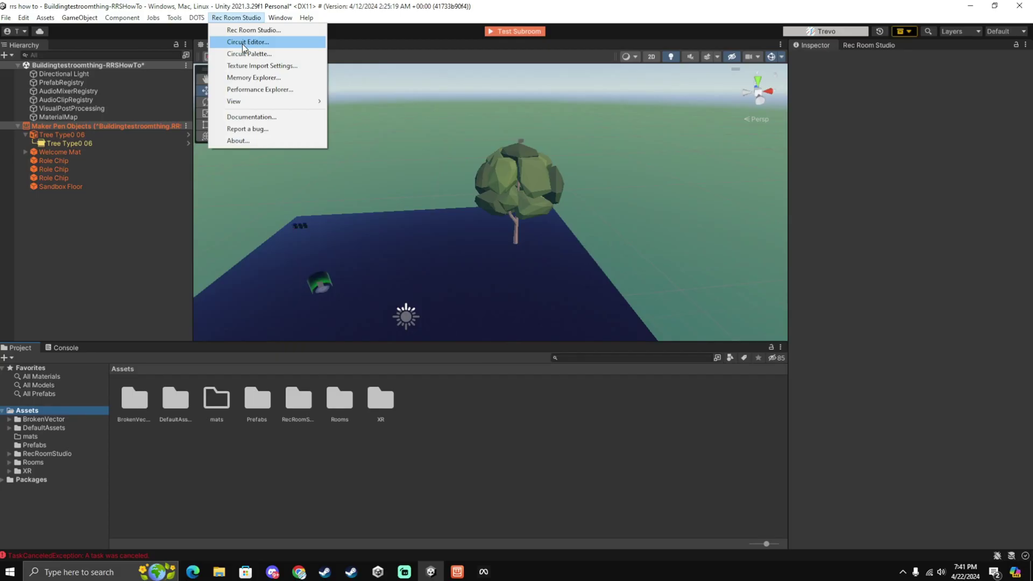
left_click(403, 79)
left_click_drag(307, 65, 412, 152)
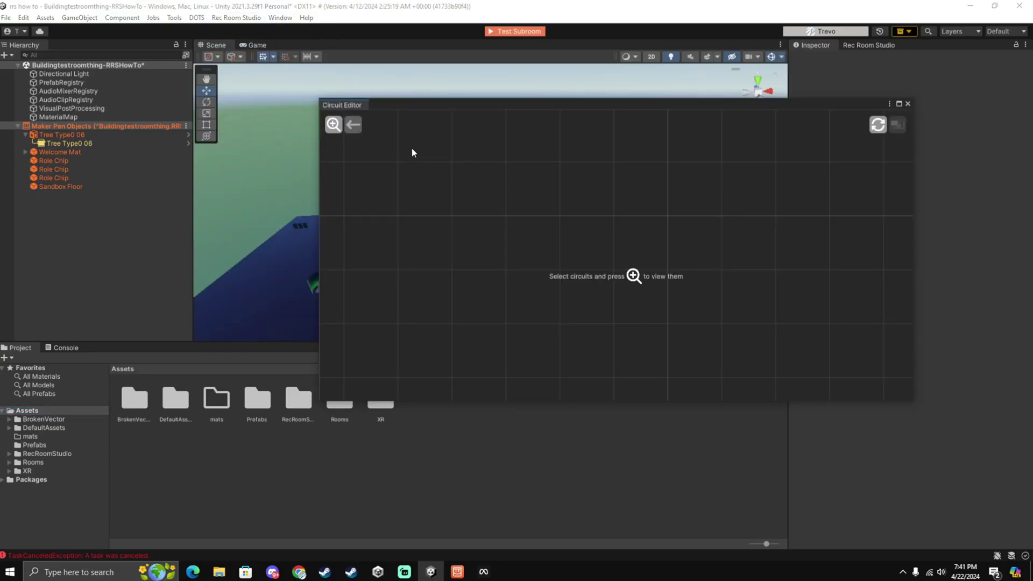
left_click_drag(361, 108, 287, 46)
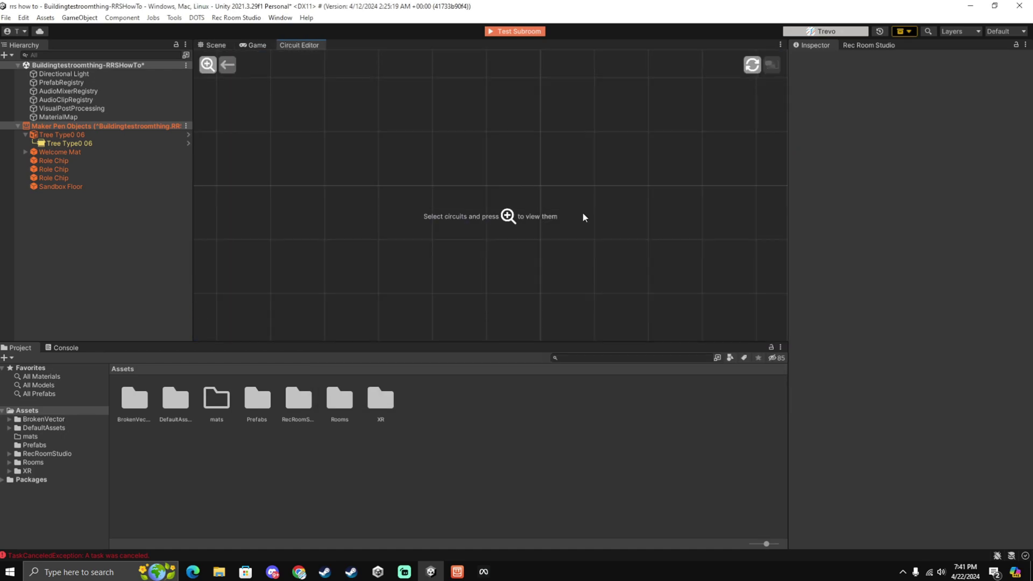
Browse the chip categories in the Circuit Palette and close the palette
middle_click_drag(610, 191, 604, 211)
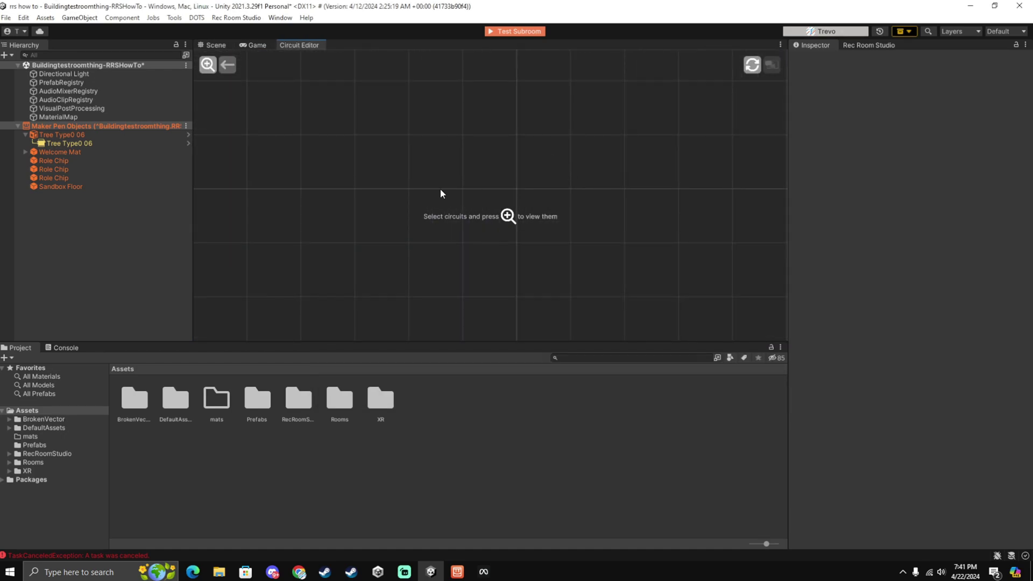
right_click(446, 170)
left_click(484, 178)
scroll(517, 272, "down", 5)
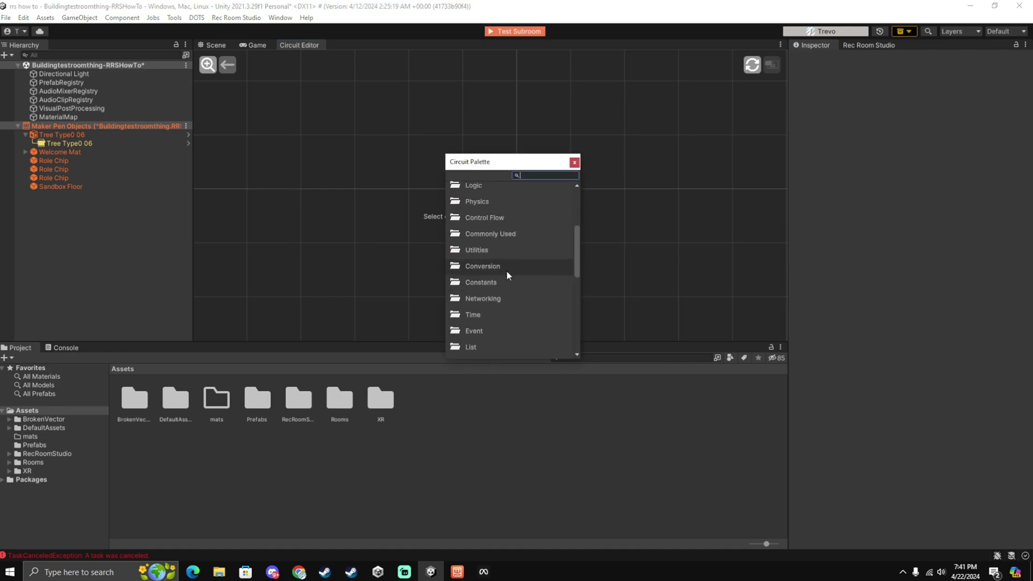
scroll(528, 292, "up", 5)
left_click(574, 162)
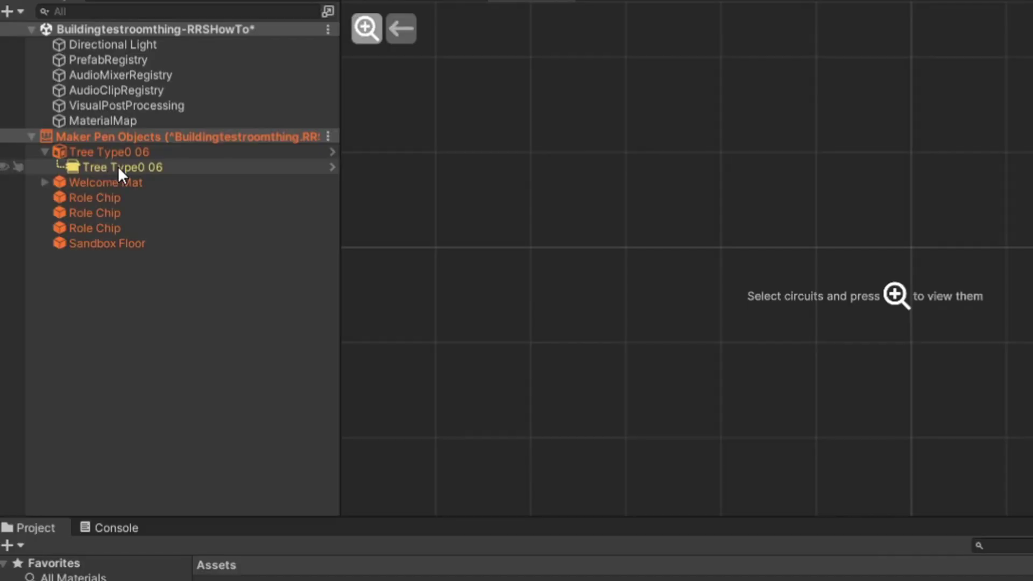
Show the Tree Type0 06 object board in the Circuit Editor
left_click(110, 166)
double_click(151, 167)
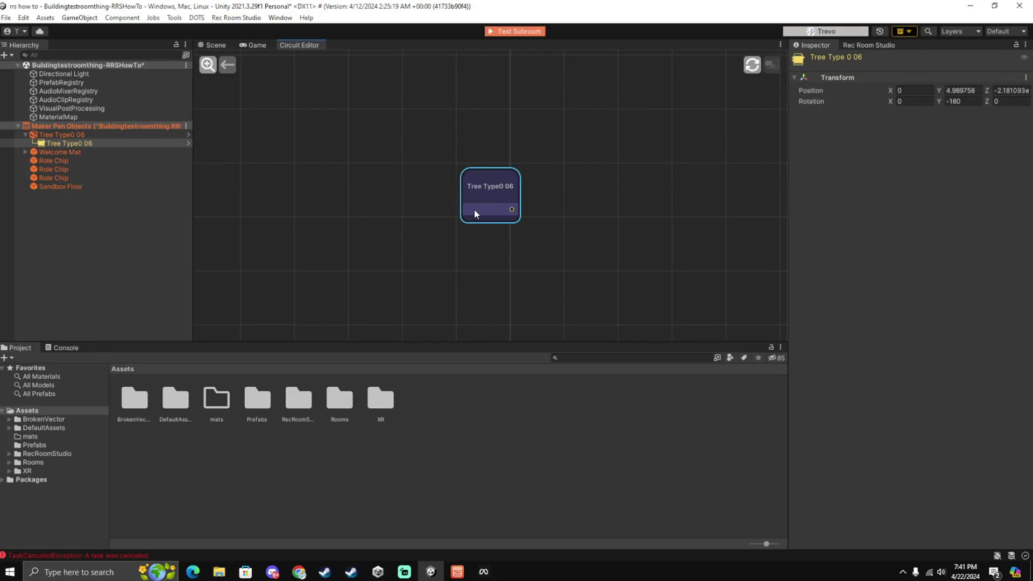
Add a Rec Room Object Get Holder Player chip and wire its Object input to the Tree Type0 06 chip's output
middle_click_drag(577, 202, 445, 177)
right_click(453, 160)
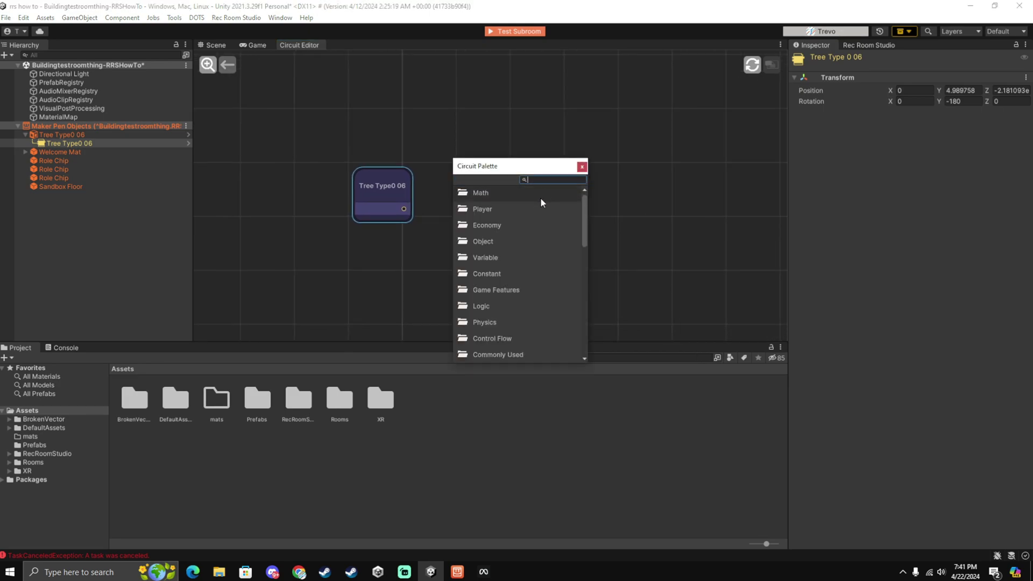
left_click(527, 242)
left_click(554, 192)
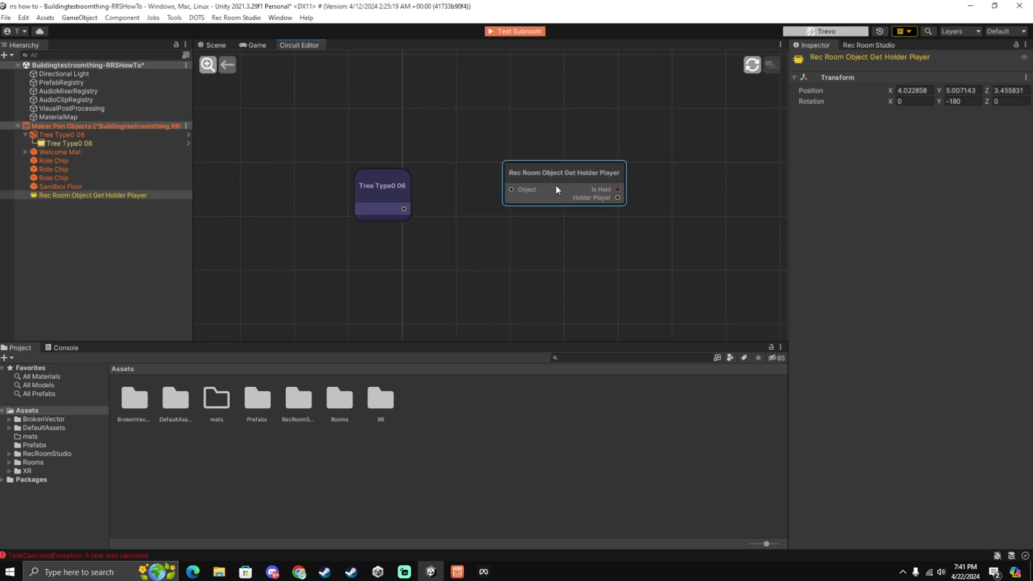
mouse_move(602, 175)
left_mouse_down()
mouse_move(556, 194)
mouse_move(586, 184)
left_mouse_up()
left_click_drag(497, 199, 404, 209)
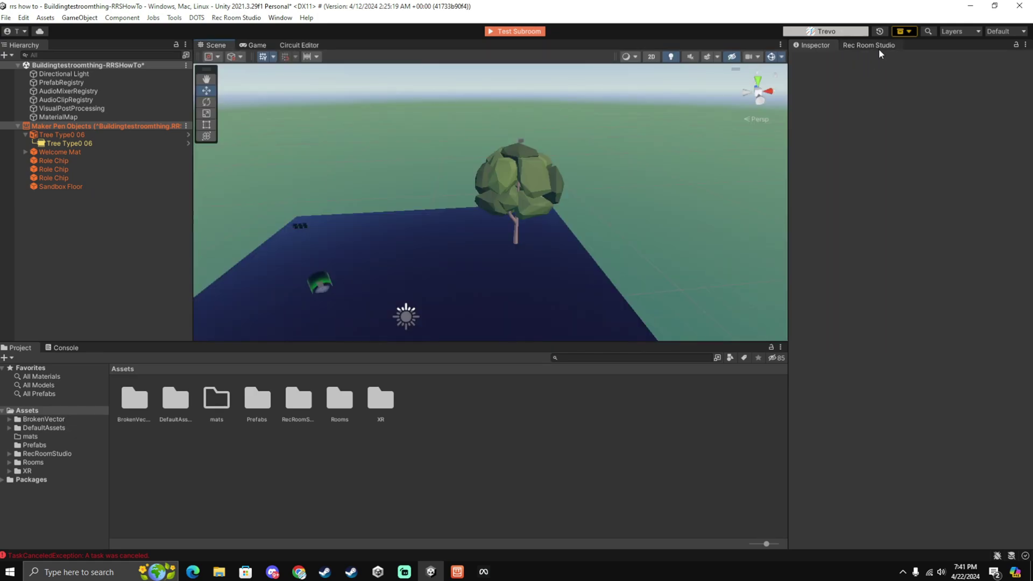
Open the Rec Room Studio panel and review the room settings, from the room image and description to the main tags
left_click(872, 46)
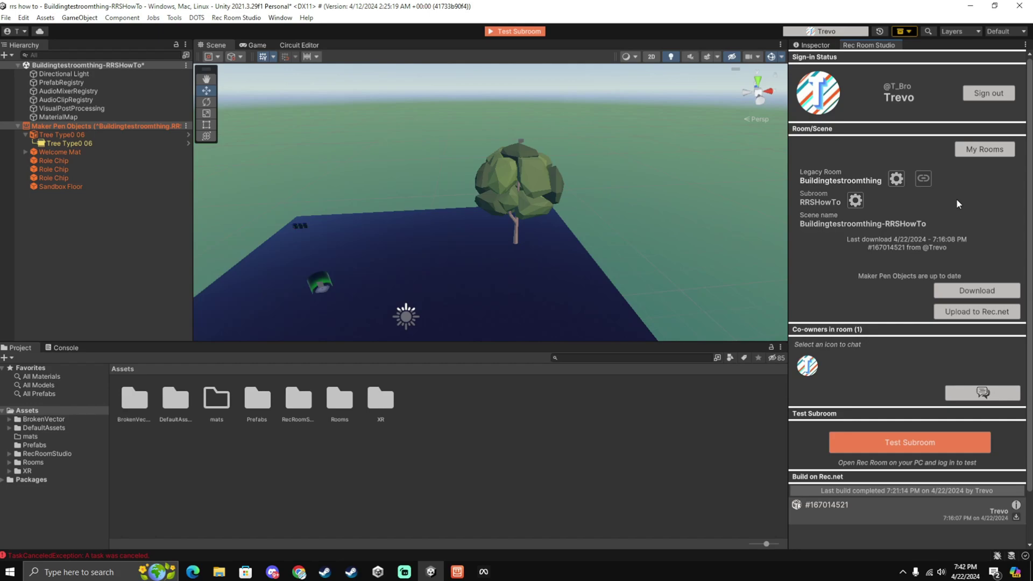
left_click(855, 201)
scroll(942, 354, "down", 3)
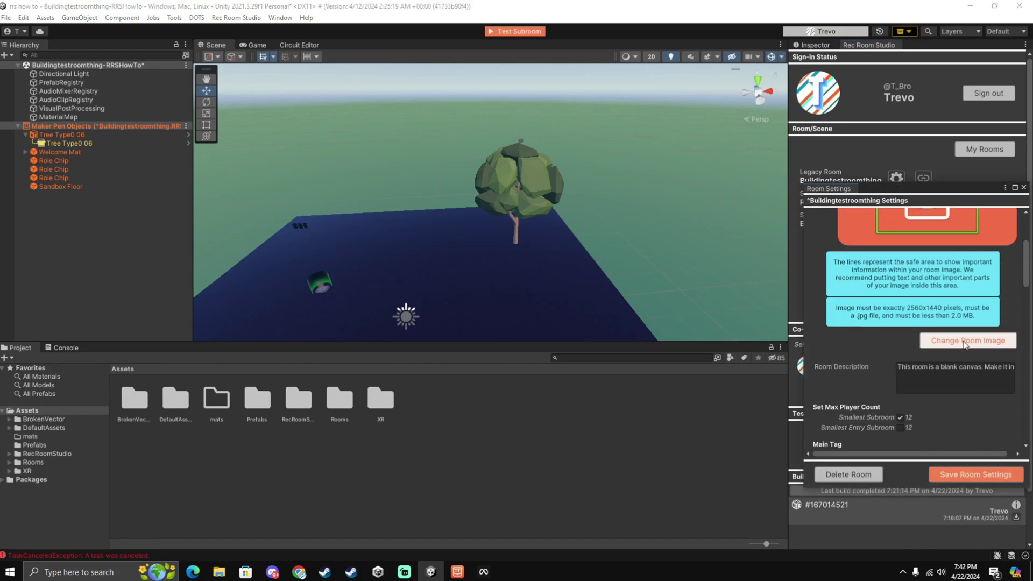
scroll(952, 347, "up", 3)
scroll(941, 366, "down", 5)
scroll(935, 376, "down", 10)
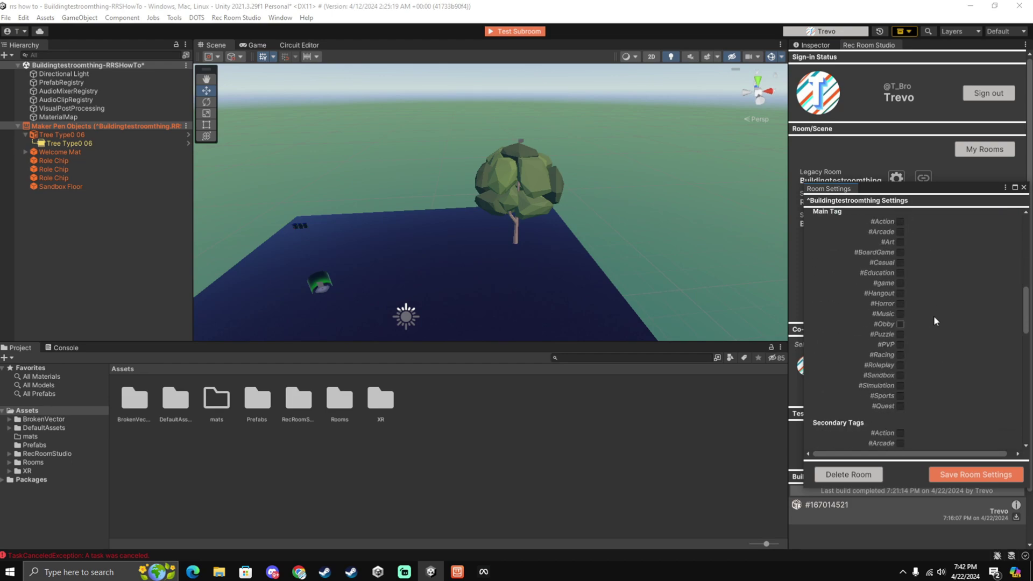
left_click(1023, 187)
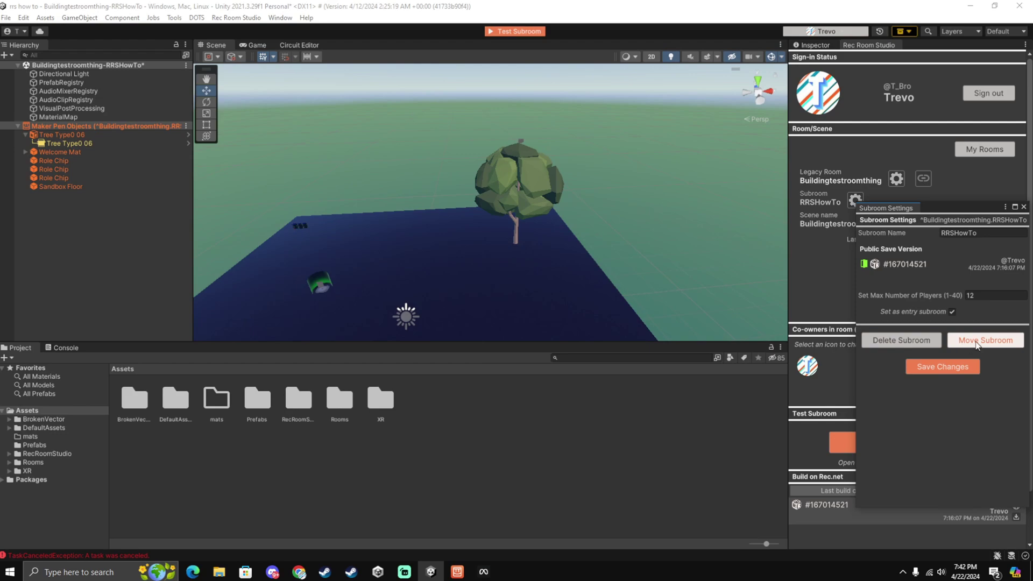
Examine the RRSHowTo subroom's name, public save version, maximum player and entry settings, and leave the subroom settings
left_click(1024, 207)
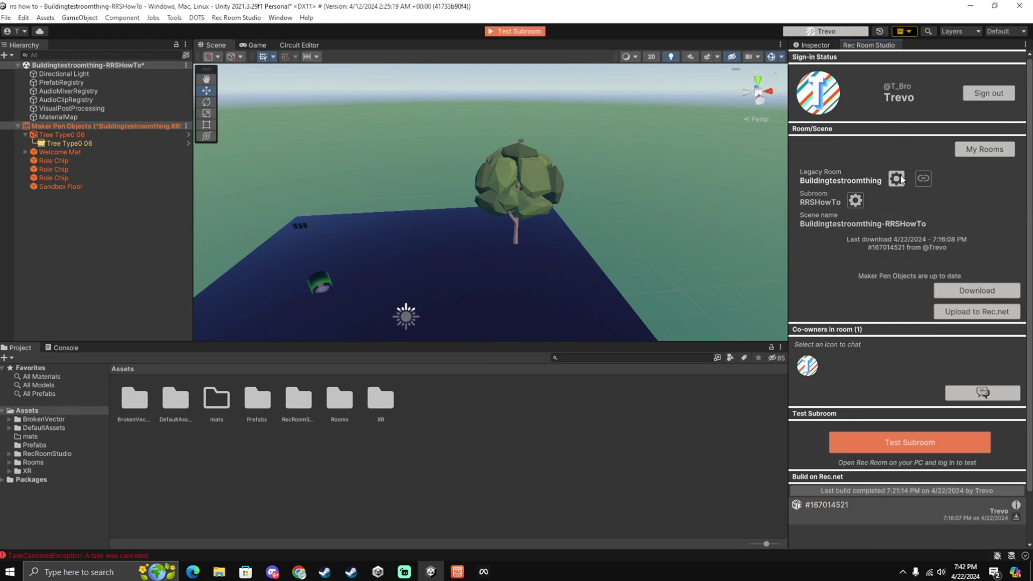
left_click(856, 200)
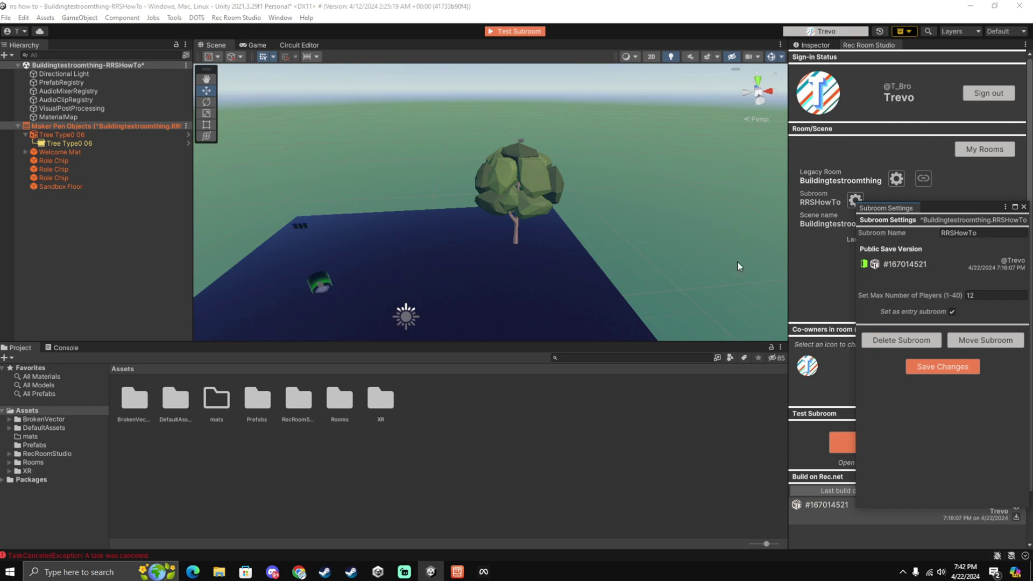
left_click(1024, 207)
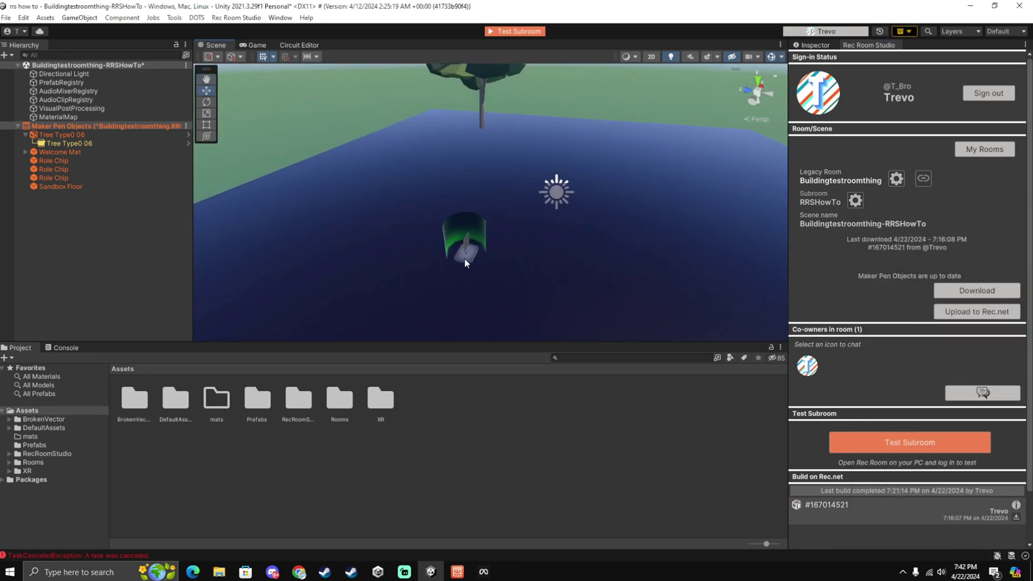
Upload the subroom to Rec.net and build it, continuing despite the co-owner in the room
left_click(464, 257)
left_click(472, 276)
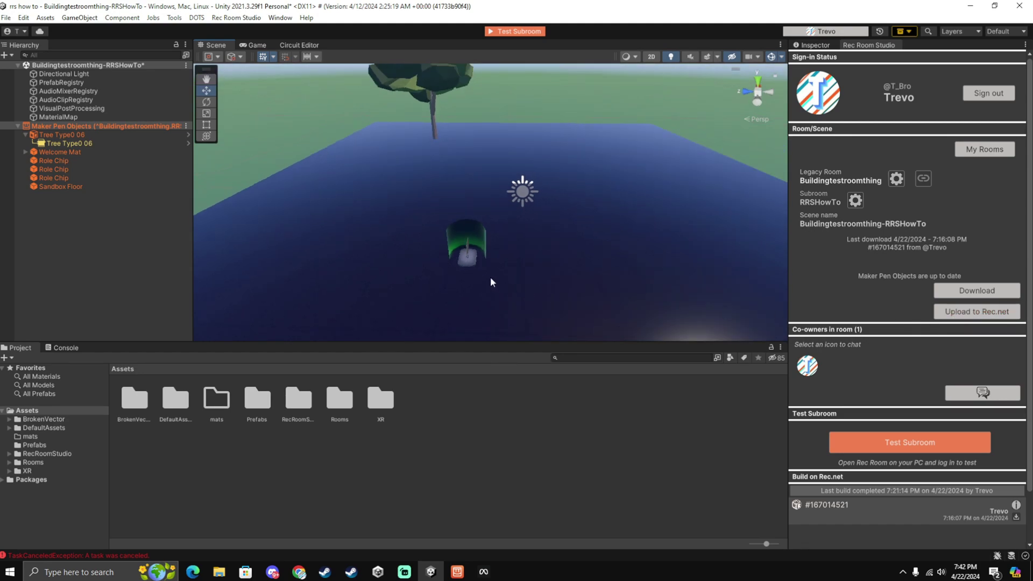
scroll(489, 276, "down", 5)
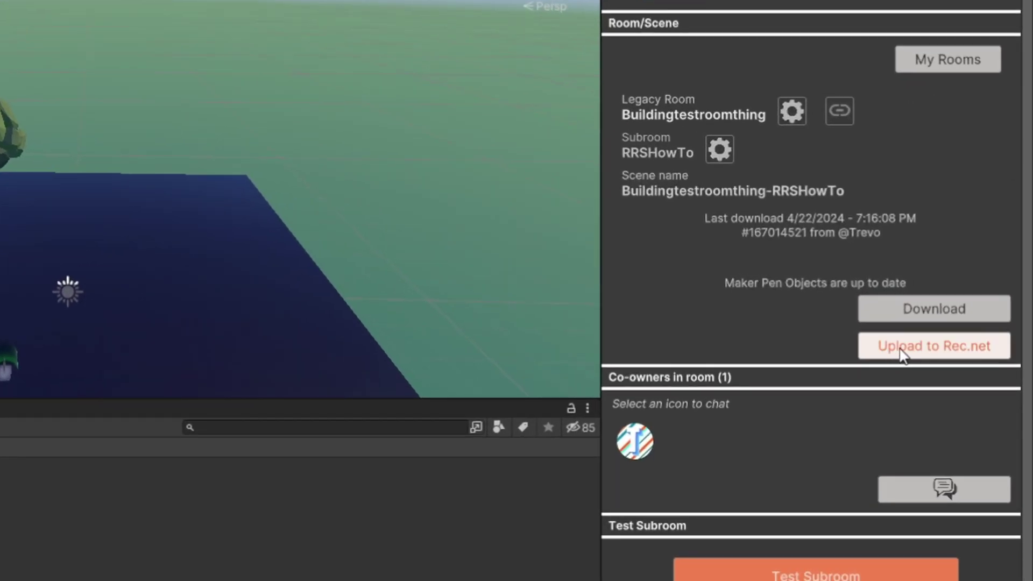
left_click(943, 350)
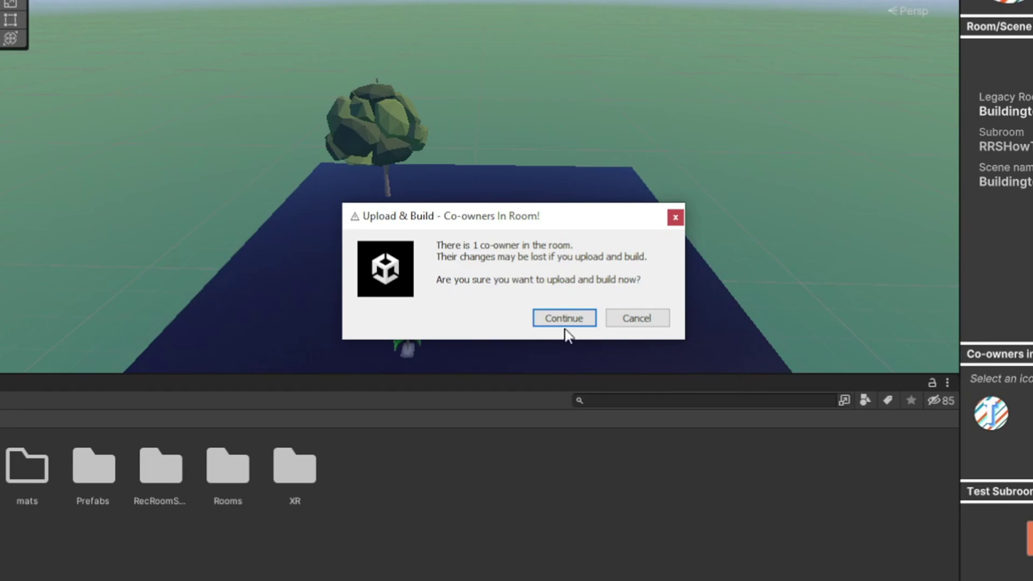
left_click(557, 320)
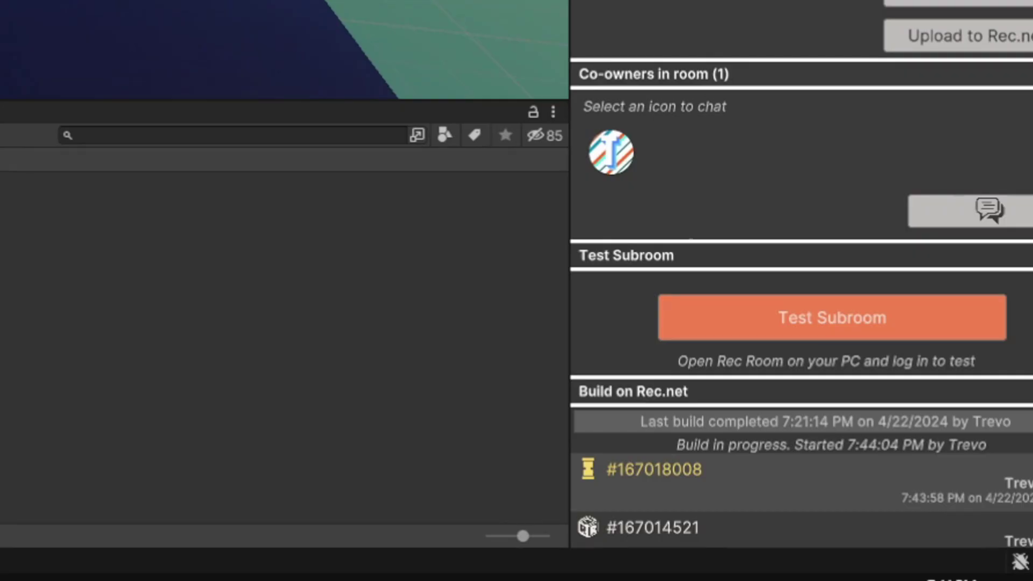
left_click(742, 505)
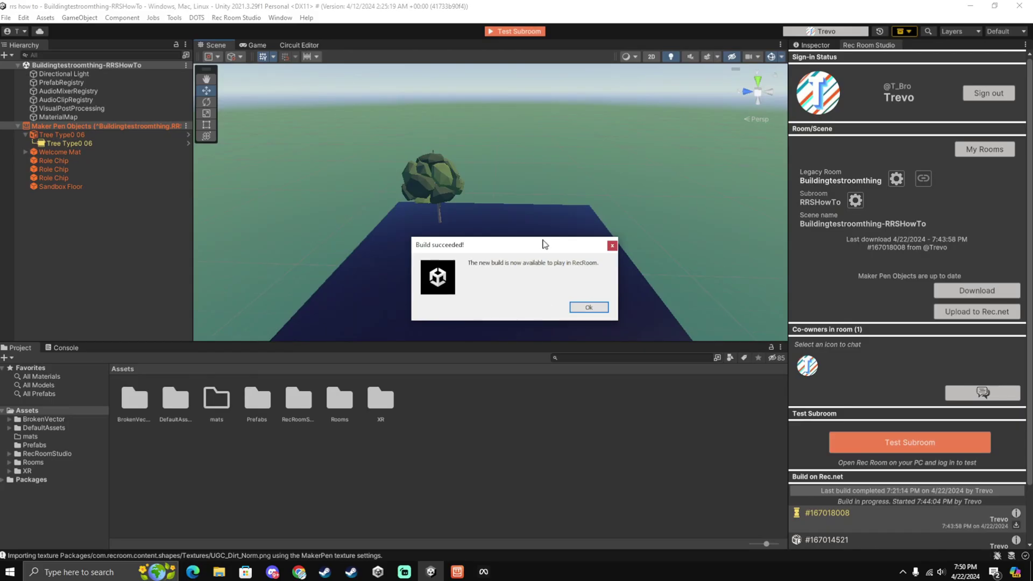
left_click_drag(507, 241, 495, 246)
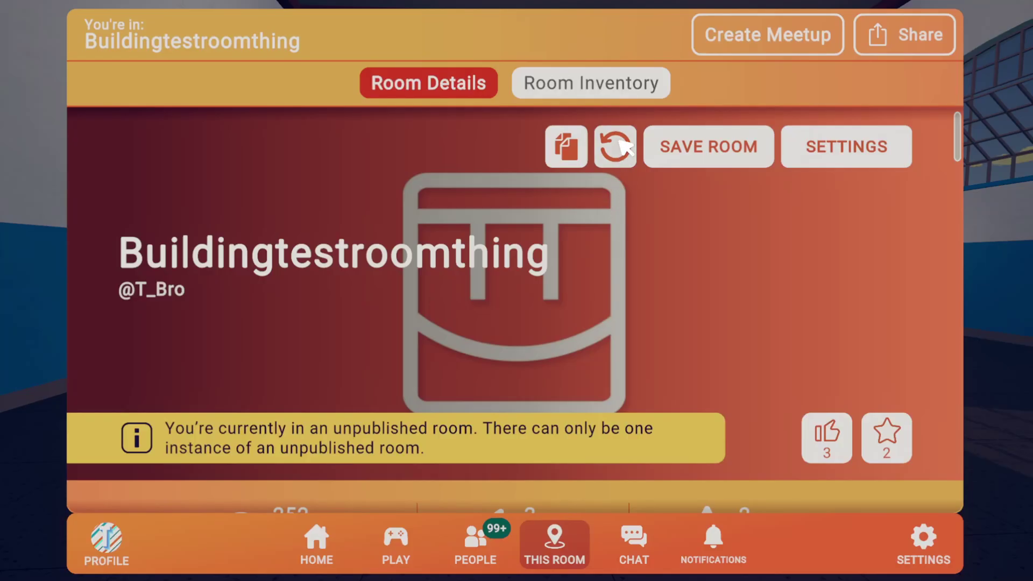
Switch to Rec Room, load the RRSHowTo subroom's 7:43 PM Rec Room Studio save and equip the Maker Pen
left_click(614, 144)
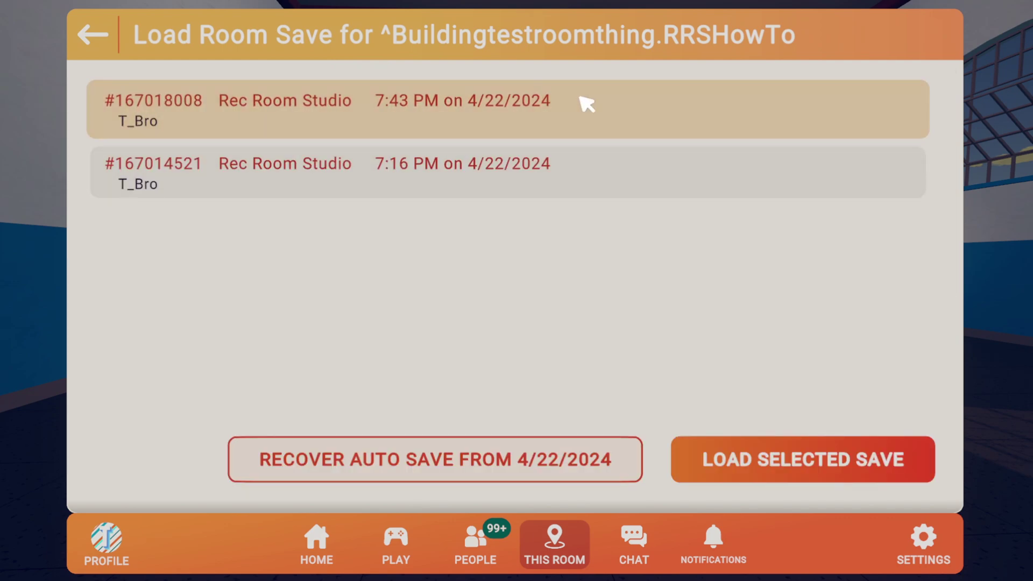
left_click(759, 463)
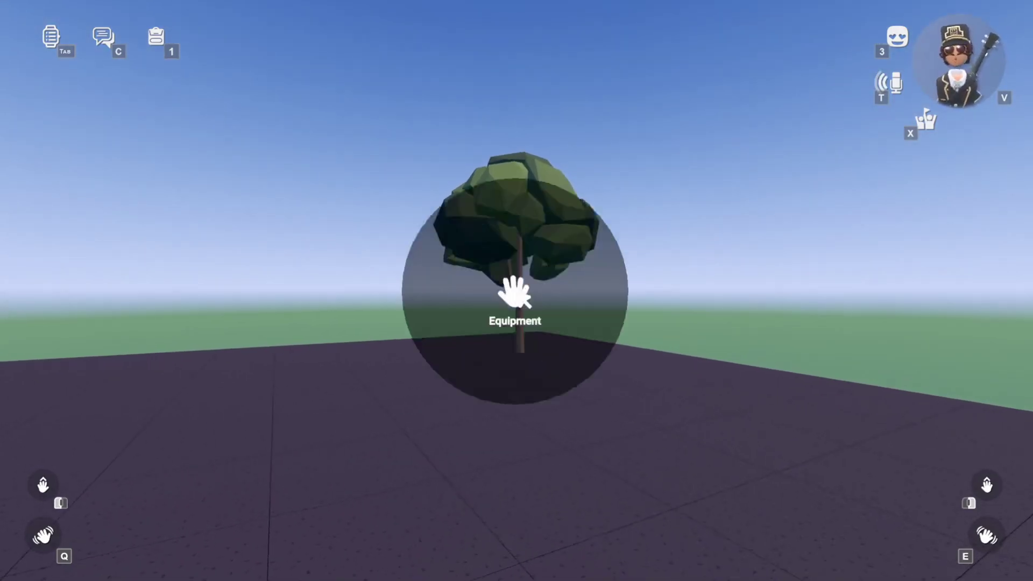
left_click(517, 293)
key("f")
left_click(261, 255)
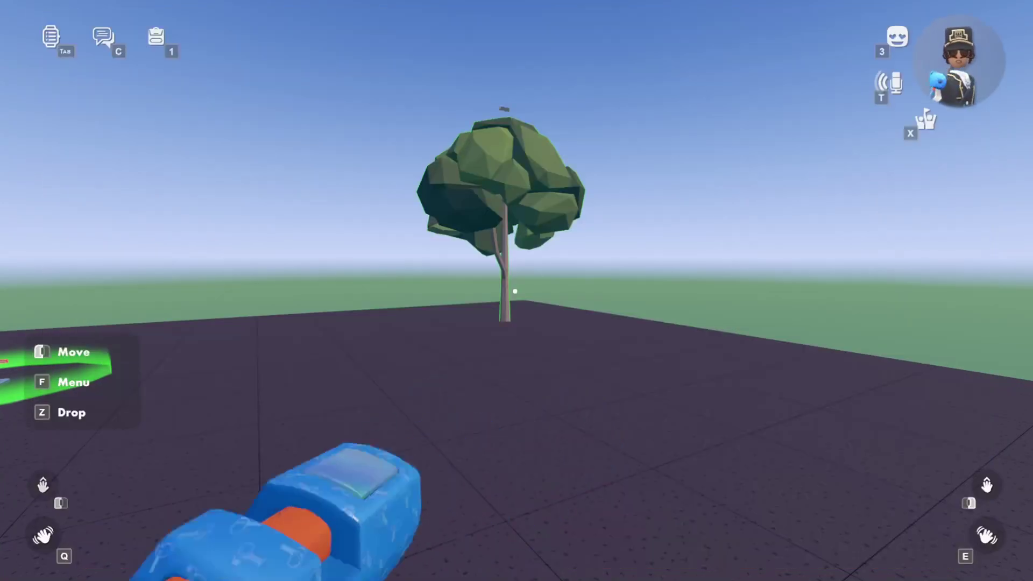
Fly up above the floor in Rec Room and aim the Maker Pen at the tree to use it there
key("space")
key("d")
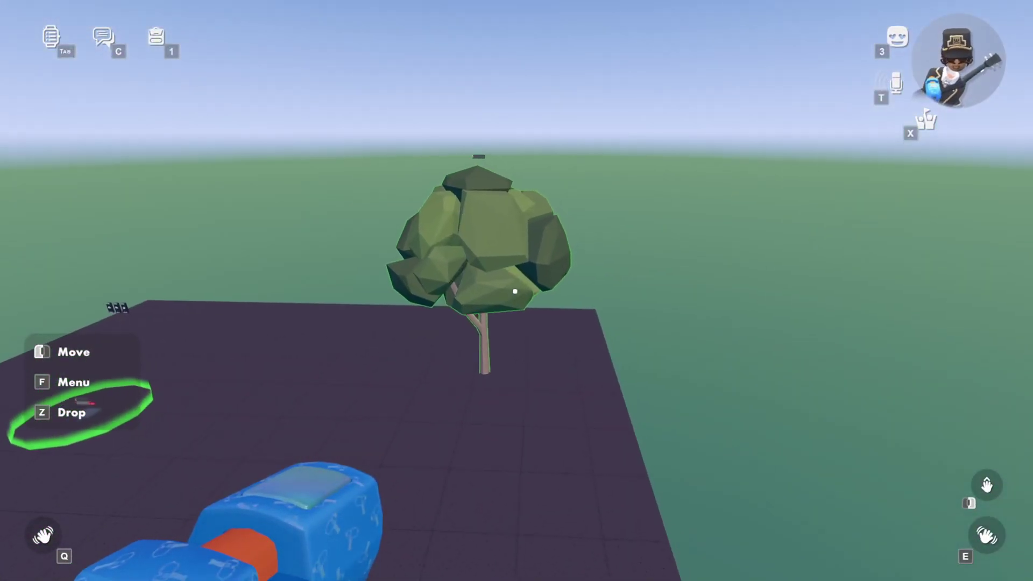
left_click(515, 291)
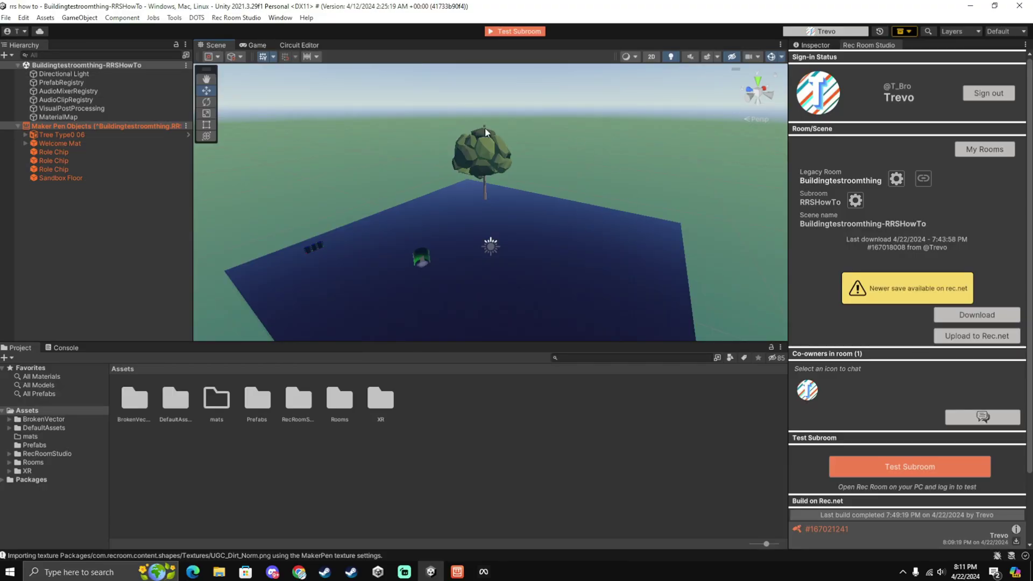
Switch back to the Unity project, inspect Maker Pen save #167021241 in the build list and download it
right_click_drag(582, 270, 480, 241)
left_click_drag(480, 246, 608, 313, "alt")
scroll(841, 467, "down", 2)
left_click(841, 470)
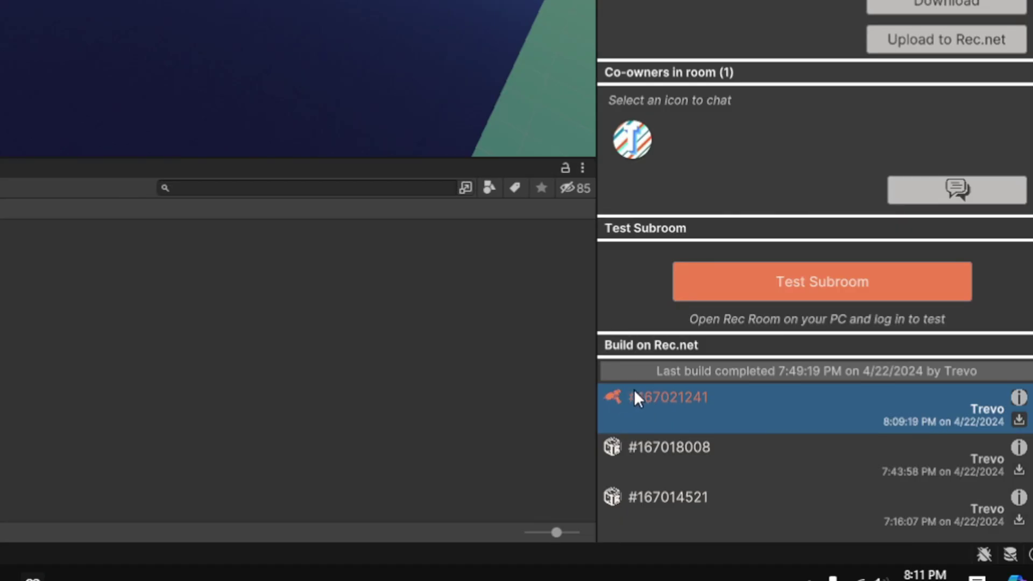
left_click(696, 399)
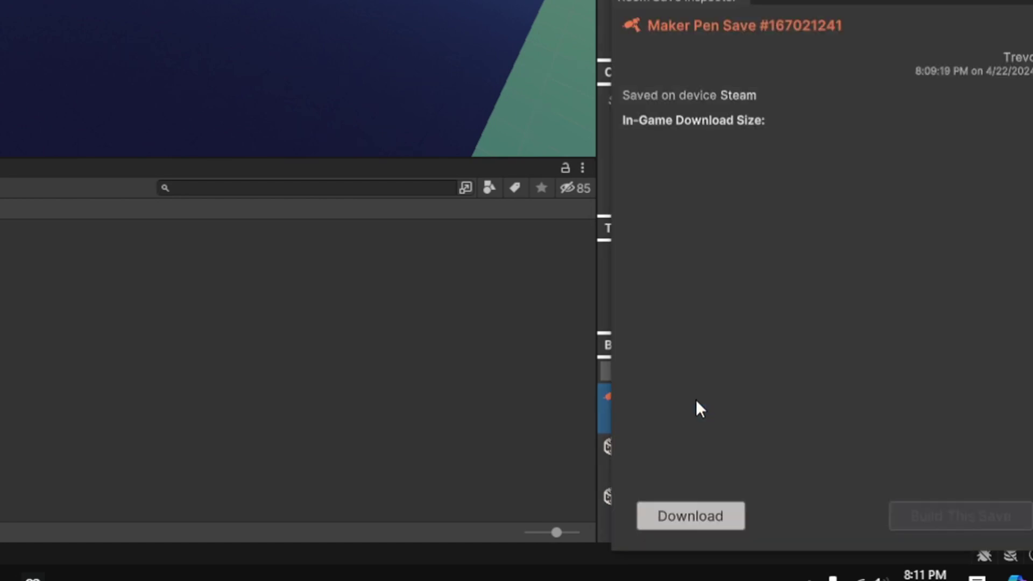
left_click(686, 515)
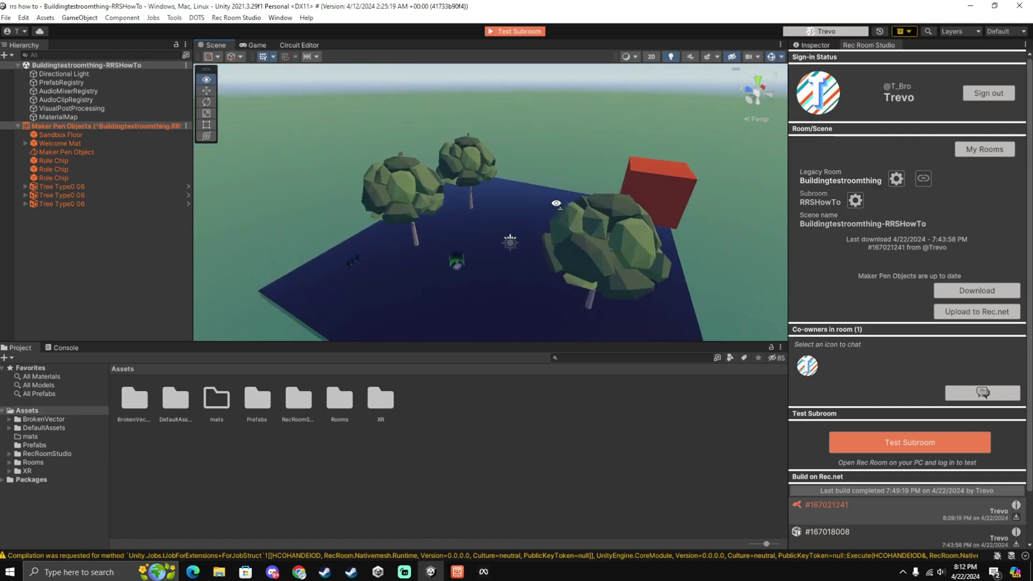
Examine the downloaded red cube and Tree Type0 06 copies from several angles in the scene and in the object hierarchy
left_click_drag(558, 203, 537, 167, "alt")
left_click(500, 141)
left_click(411, 226)
left_click(471, 250)
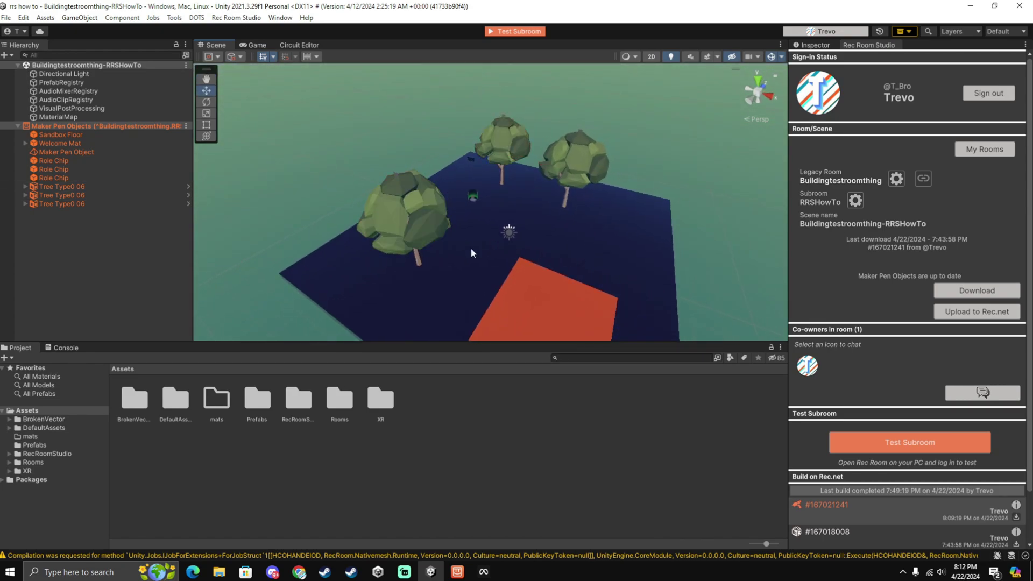
right_click_drag(471, 250, 650, 222)
left_click_drag(649, 223, 436, 203, "alt")
left_click(436, 203)
left_click(99, 231)
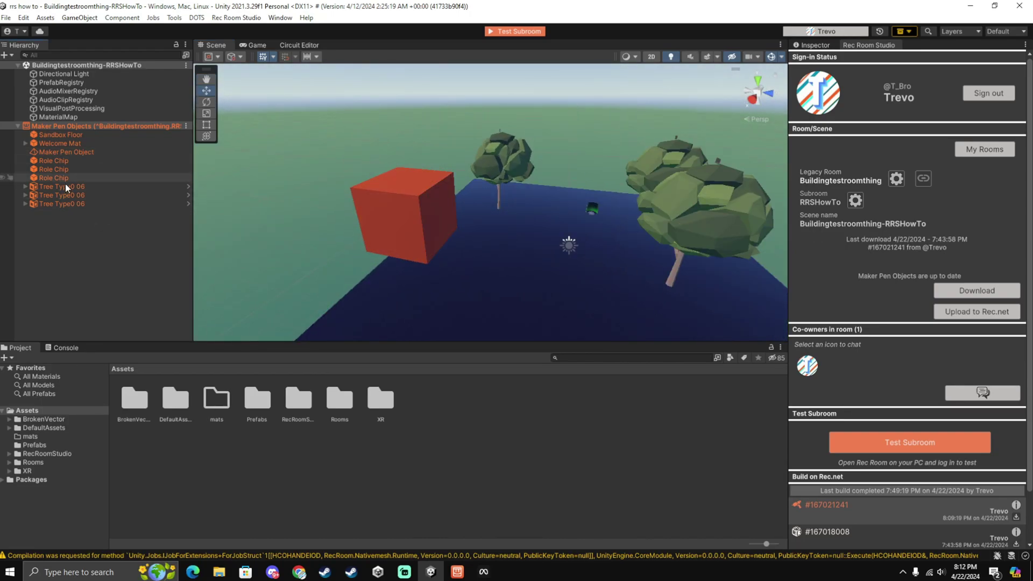
left_click(79, 194)
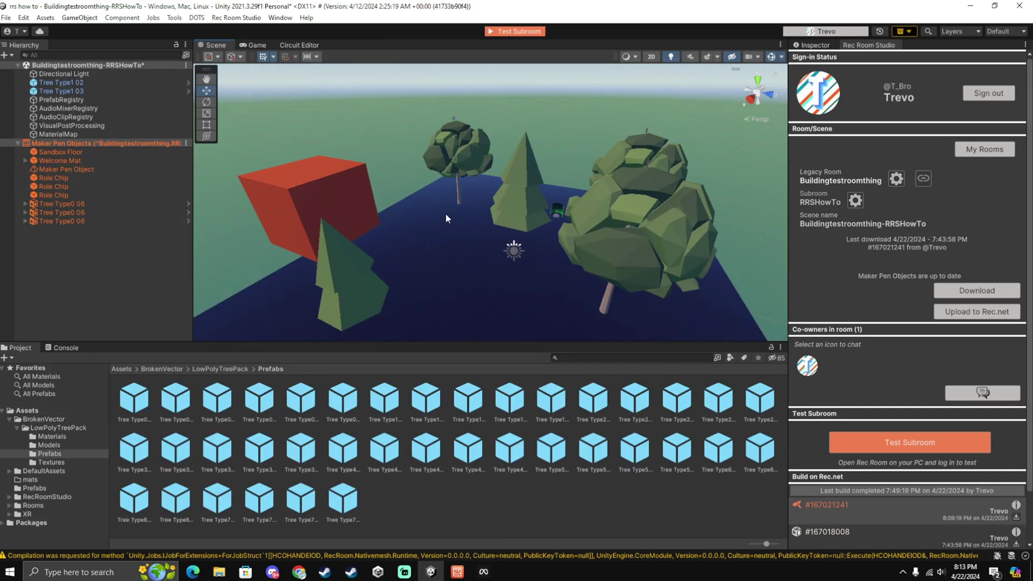
Compare the locally added Tree Type1 02 and Tree Type1 03 with the red cube and the Tree Type0 06 Maker Pen objects
left_click_drag(445, 218, 486, 228, "alt")
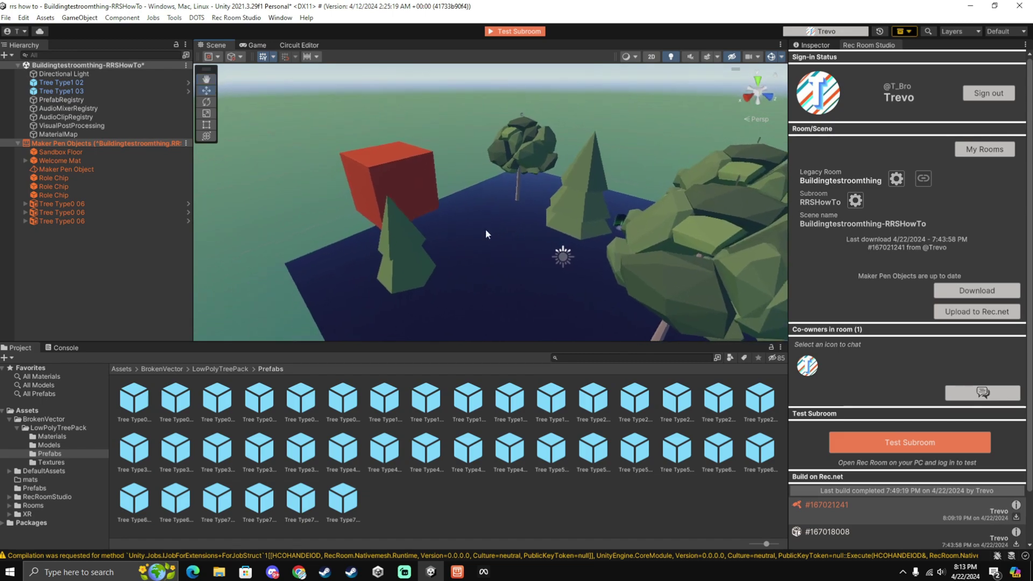
left_click(424, 179)
left_click(454, 137)
scroll(527, 131, "up", 2)
left_click(373, 234)
left_click(593, 186)
left_click(521, 141)
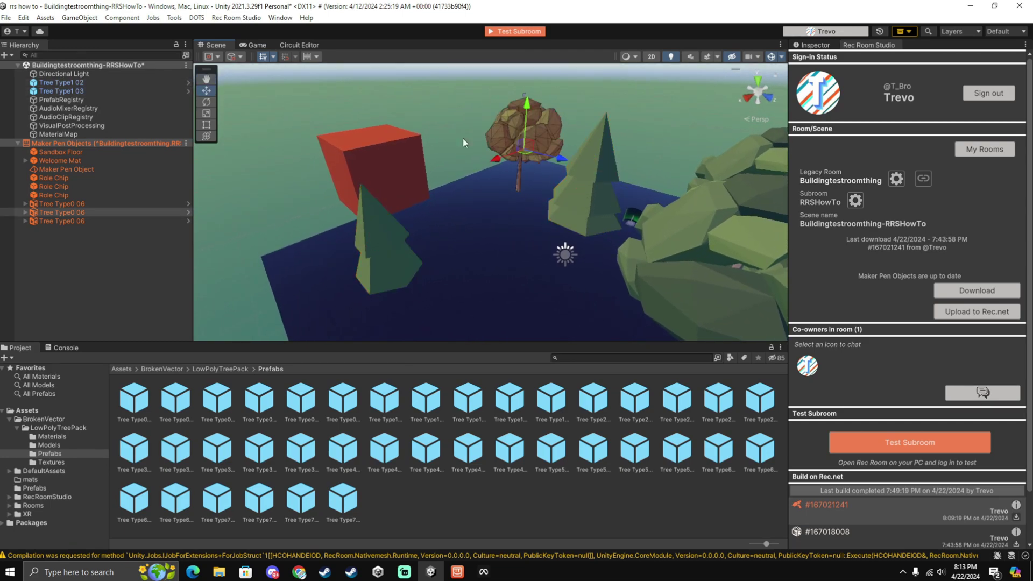
left_click(463, 138)
Download the Maker Pen objects of save #167021241, setting the changed local scene file to Keep Local
left_click(892, 516)
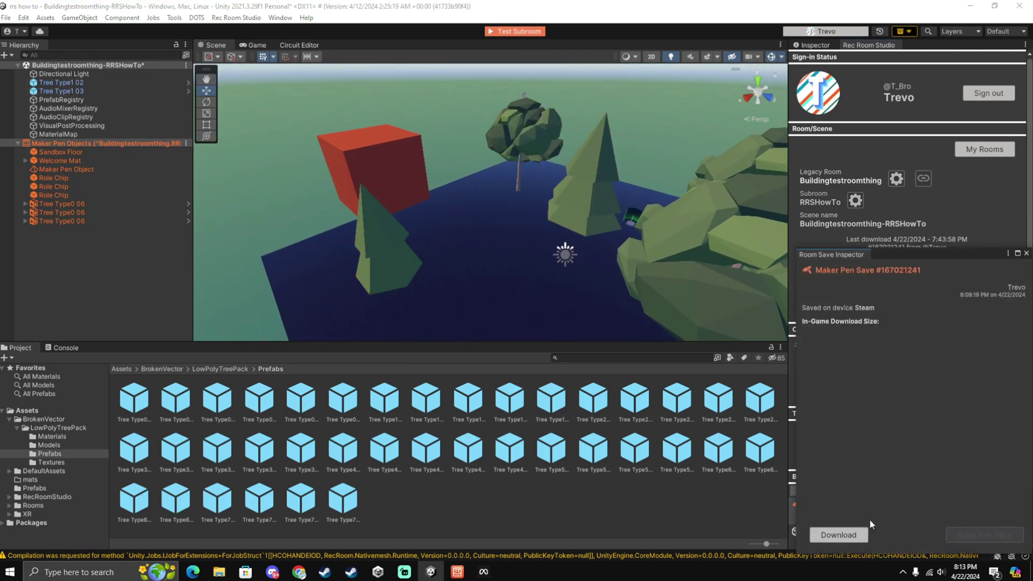
left_click(829, 535)
left_click(770, 491)
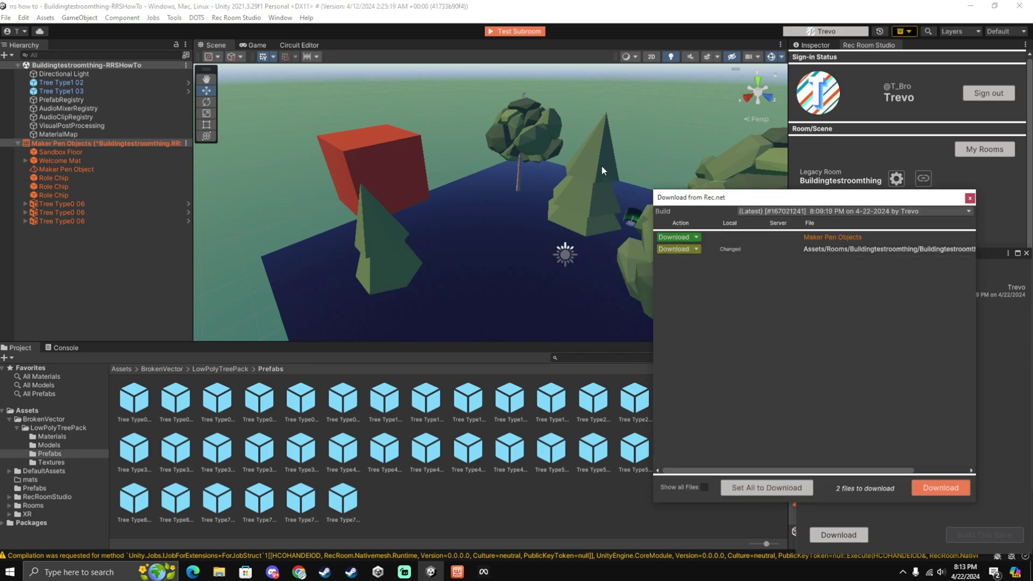
left_click(678, 249)
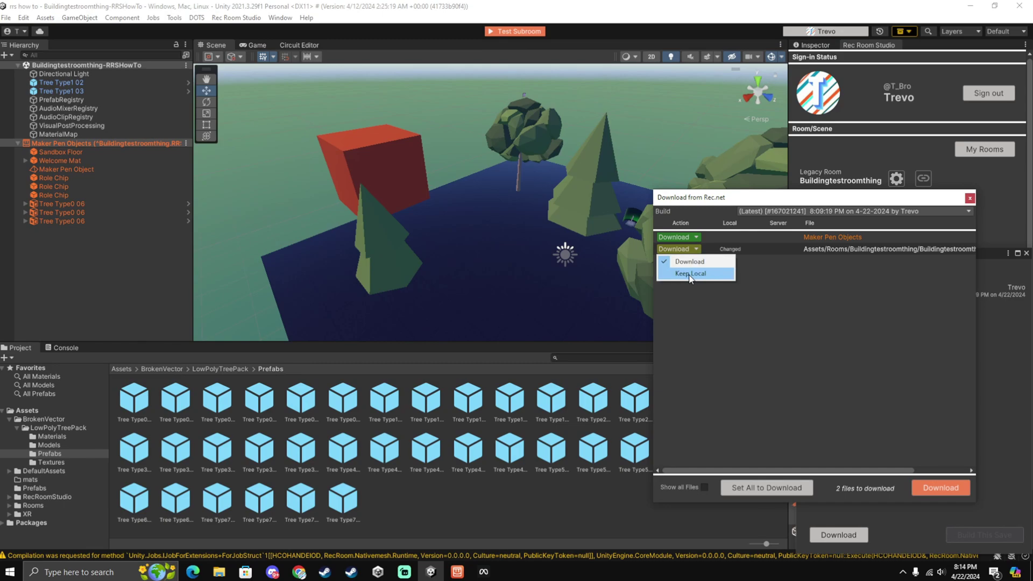
left_click(681, 274)
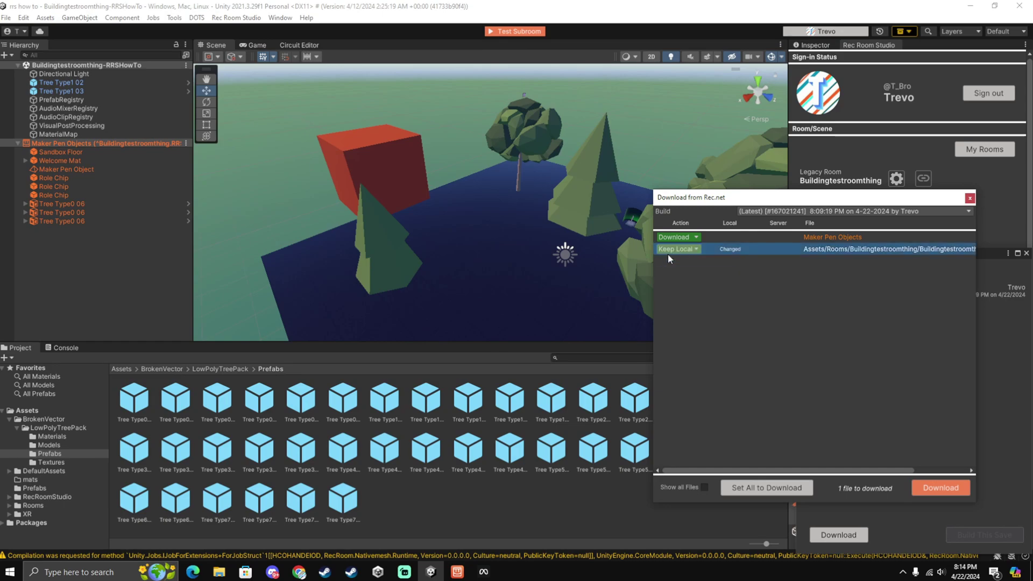
left_click(946, 491)
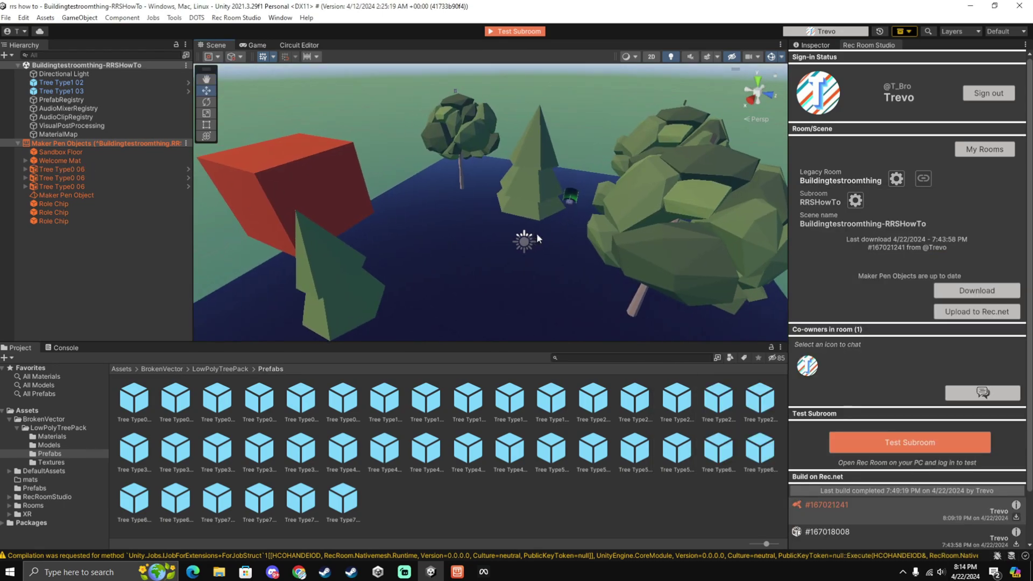
Examine the merged scene from several angles, checking the red cube, the Tree Type0 06 copies and the two Tree Type1 trees
mouse_move(537, 233)
right_mouse_down()
mouse_move(563, 246)
mouse_move(520, 226)
right_mouse_up()
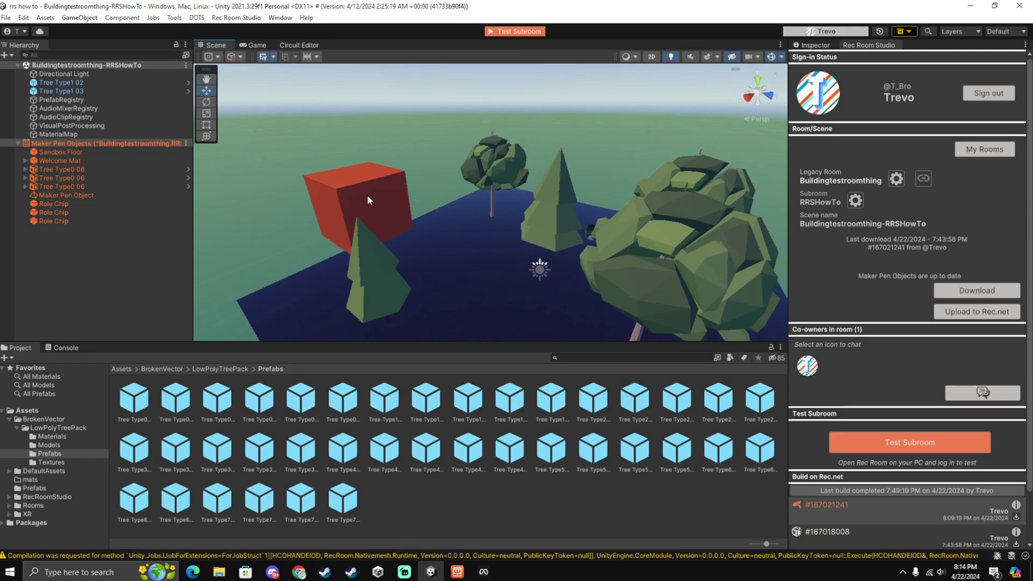
right_click_drag(454, 246, 491, 260)
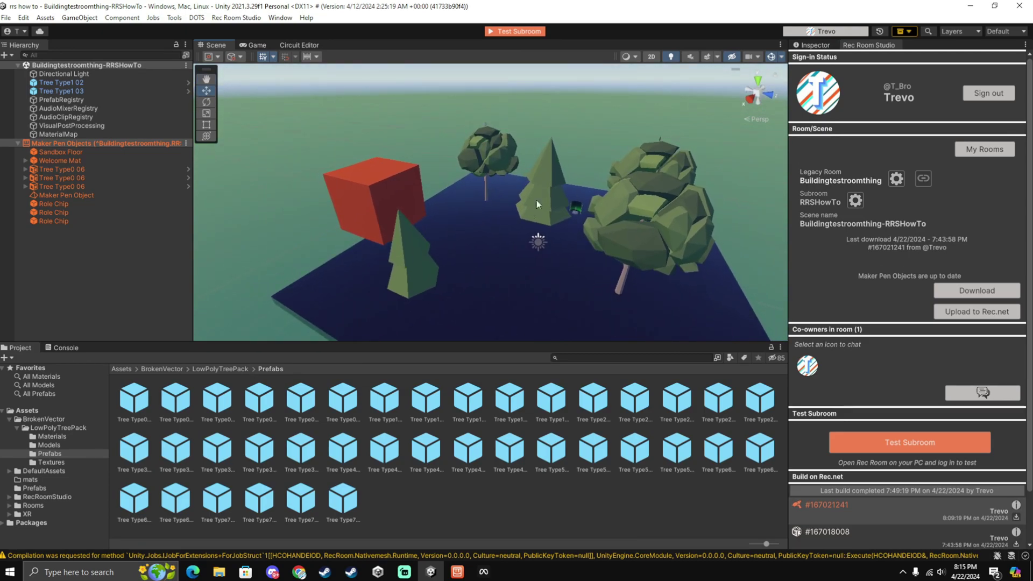
right_click_drag(536, 204, 528, 260)
left_click(861, 514)
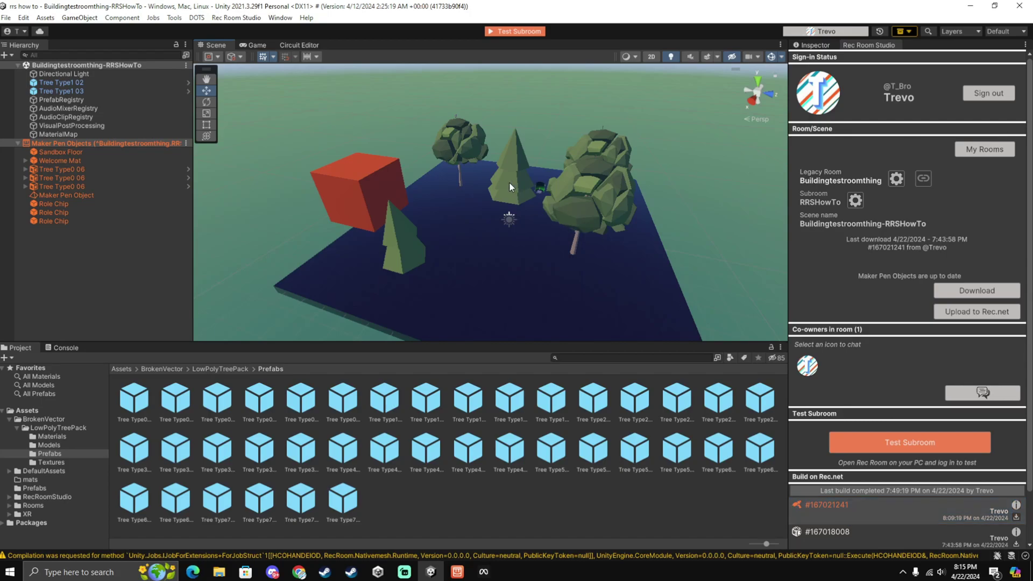
left_click_drag(558, 239, 523, 193, "alt")
left_click(523, 193)
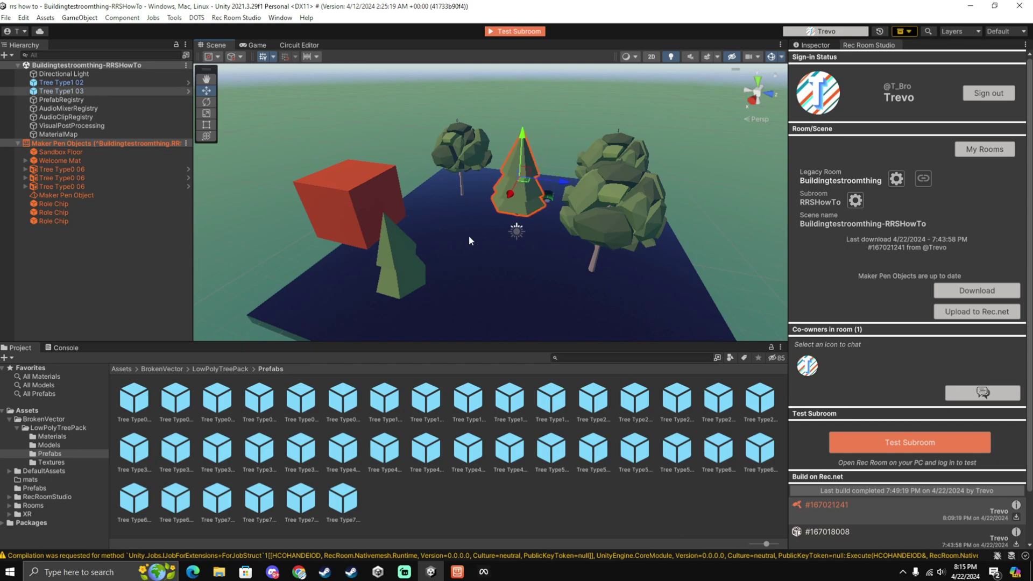
left_click(393, 275)
left_click_drag(398, 277, 439, 274)
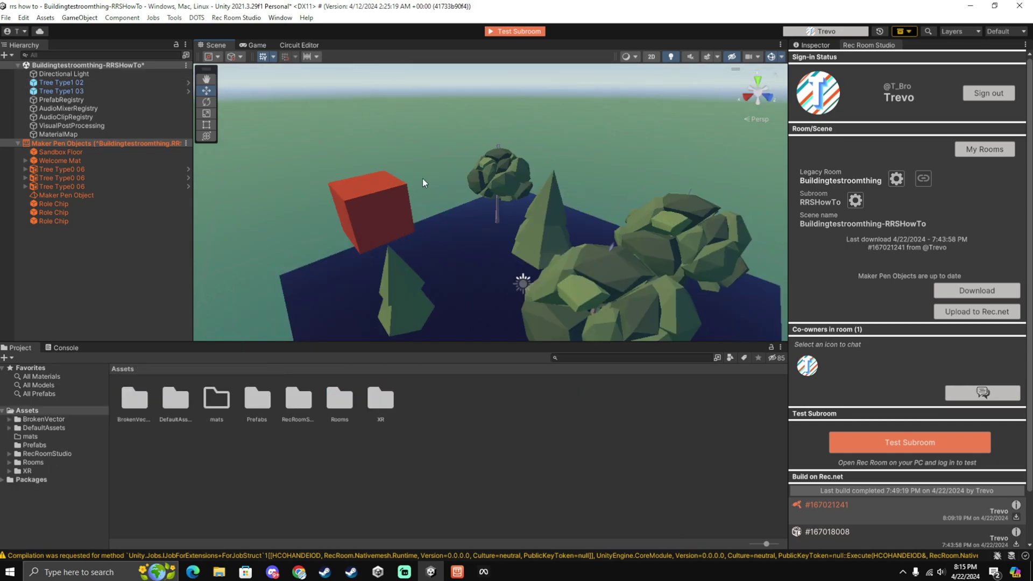
left_click_drag(513, 255, 529, 225, "alt")
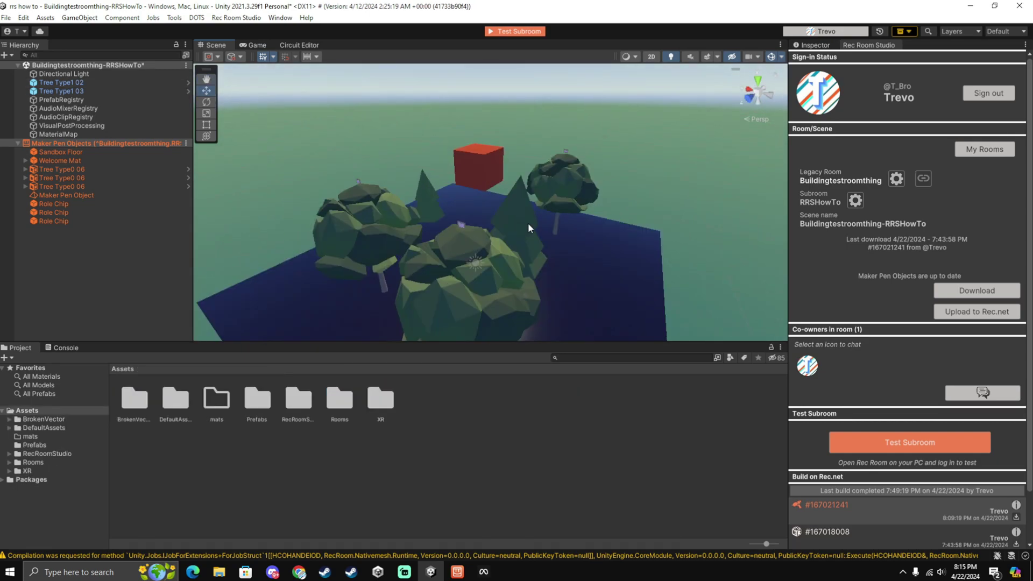